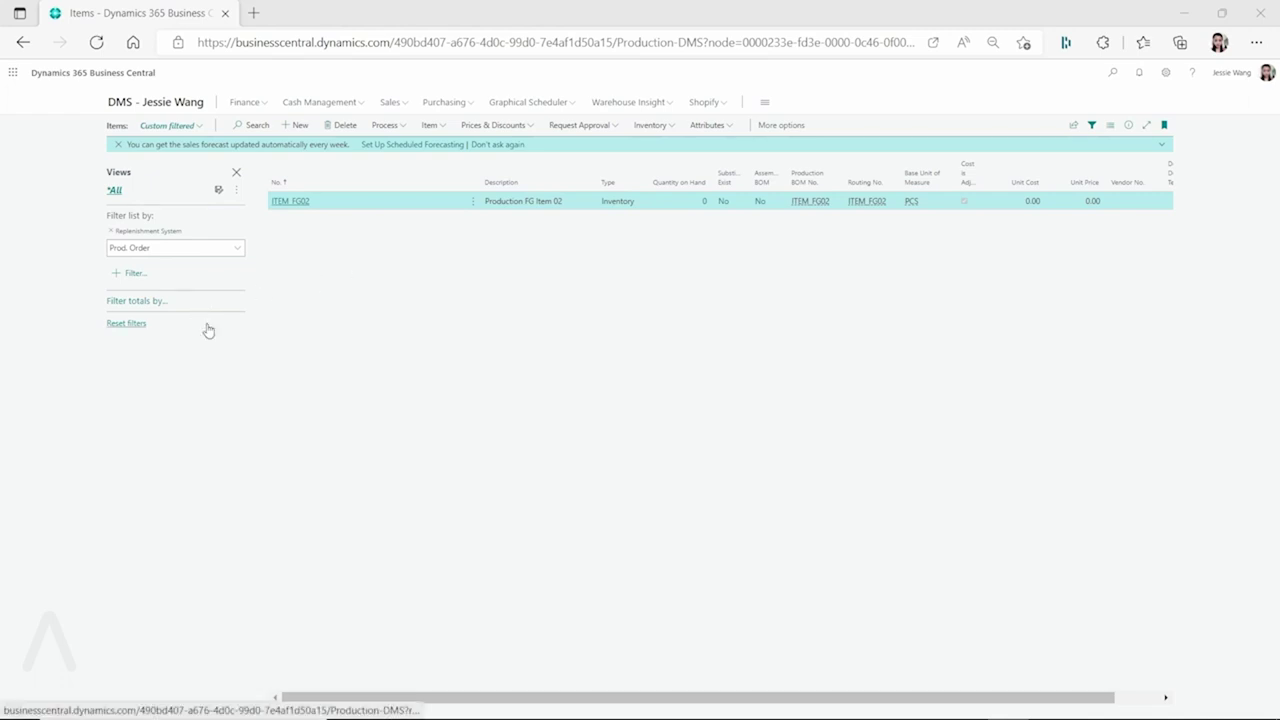
- Open the item card for ITEM_FG02 and review its replenishment, production and planning settings, including the order modifiers
left_click(292, 202)
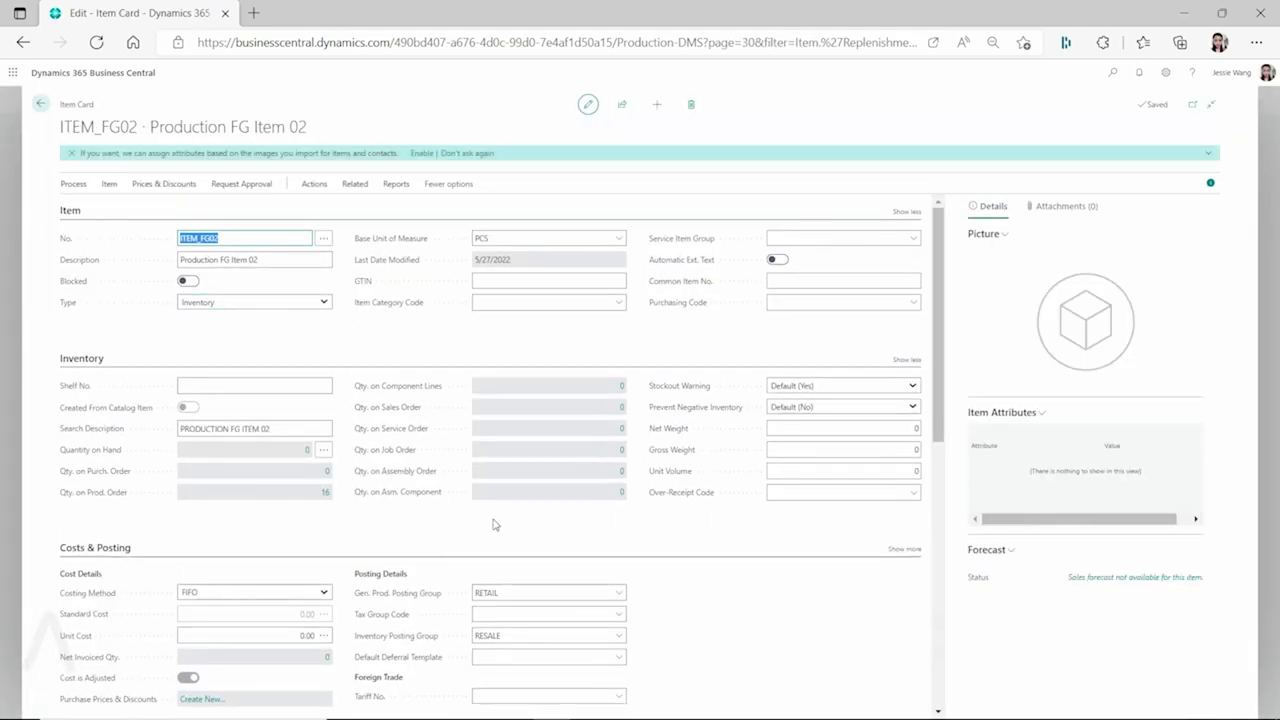
scroll(510, 540, "down", 3)
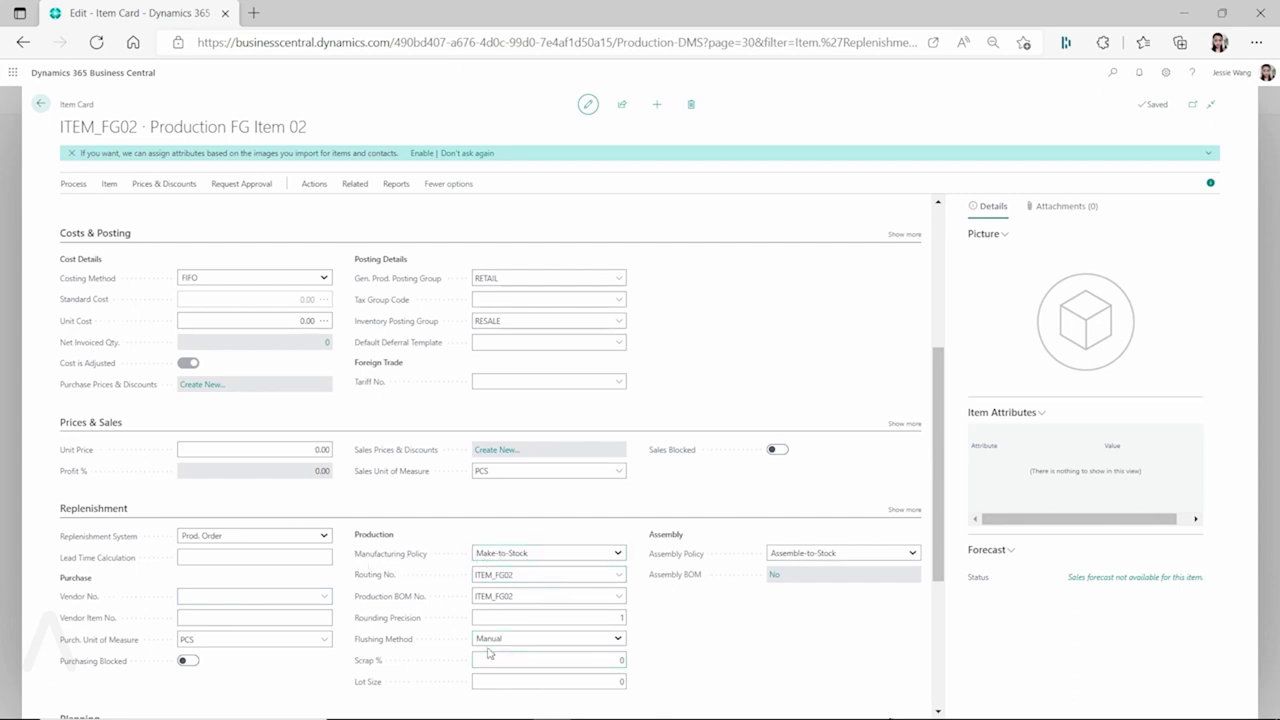
scroll(526, 649, "down", 3)
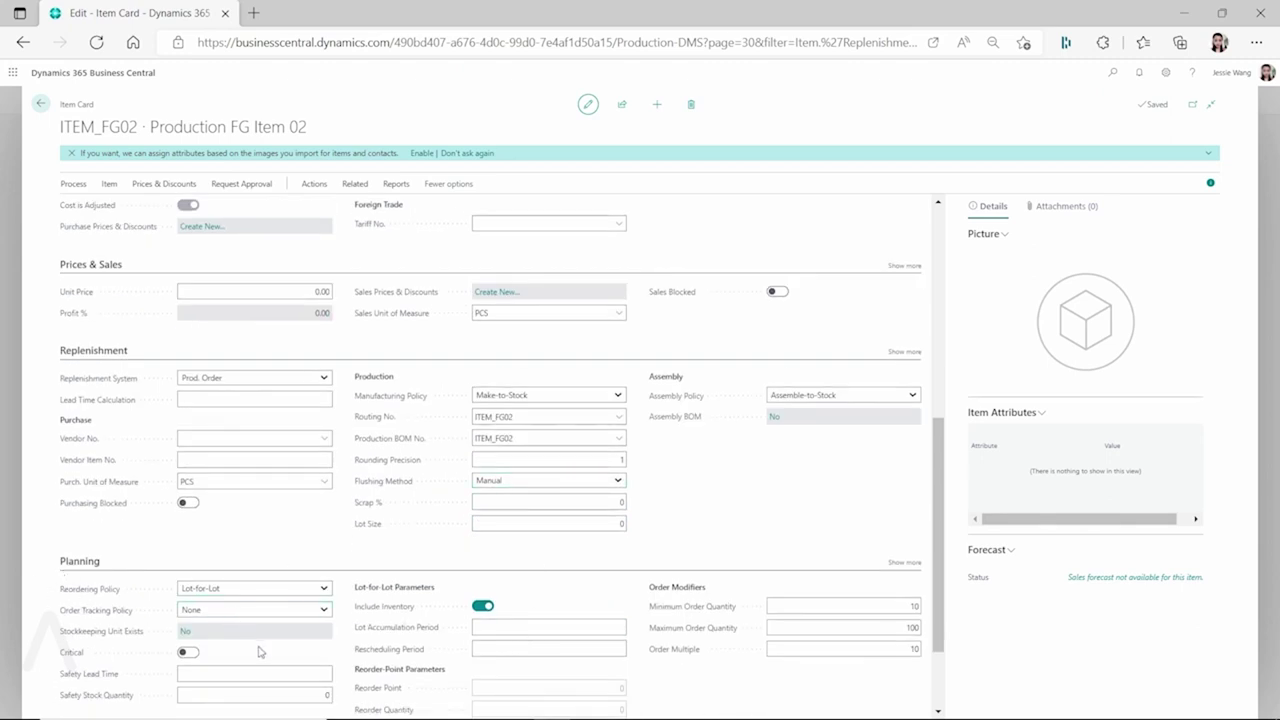
scroll(262, 652, "down", 2)
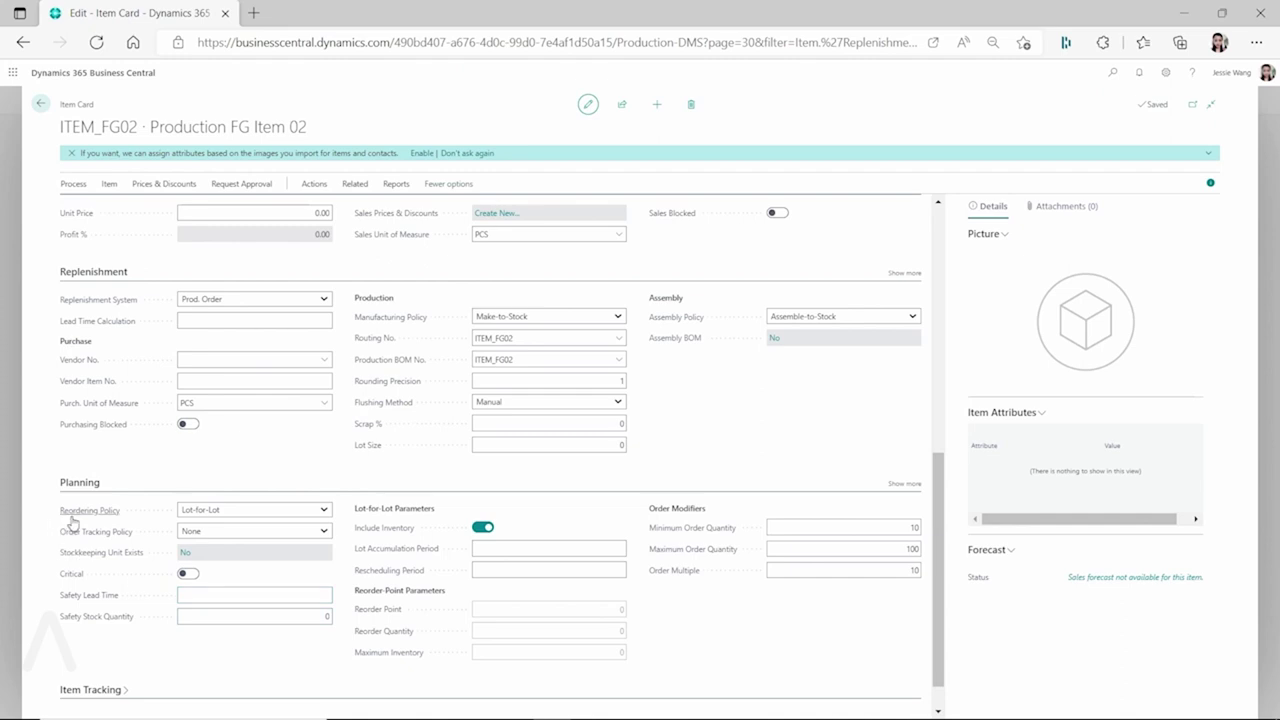
left_click(617, 572)
left_click(833, 573)
scroll(724, 612, "up", 12)
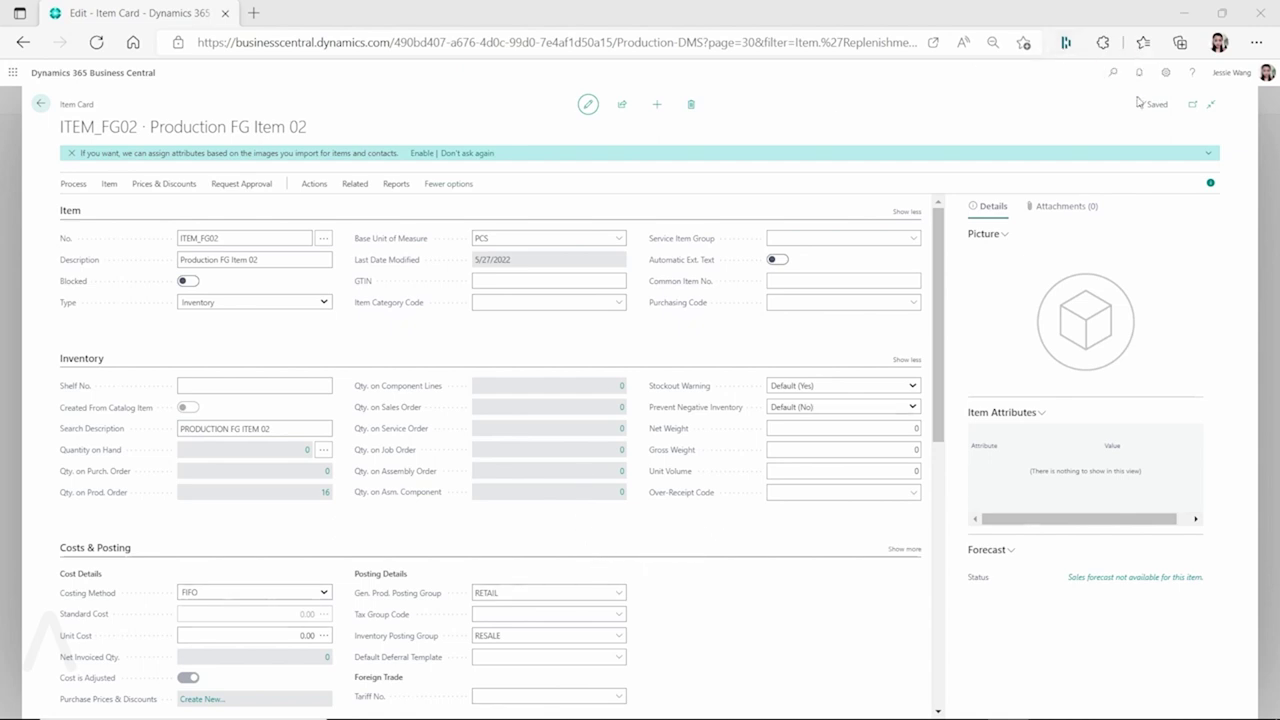
- Find the Demand Forecasts page and open the 2022 demand forecast for editing
left_click(1113, 72)
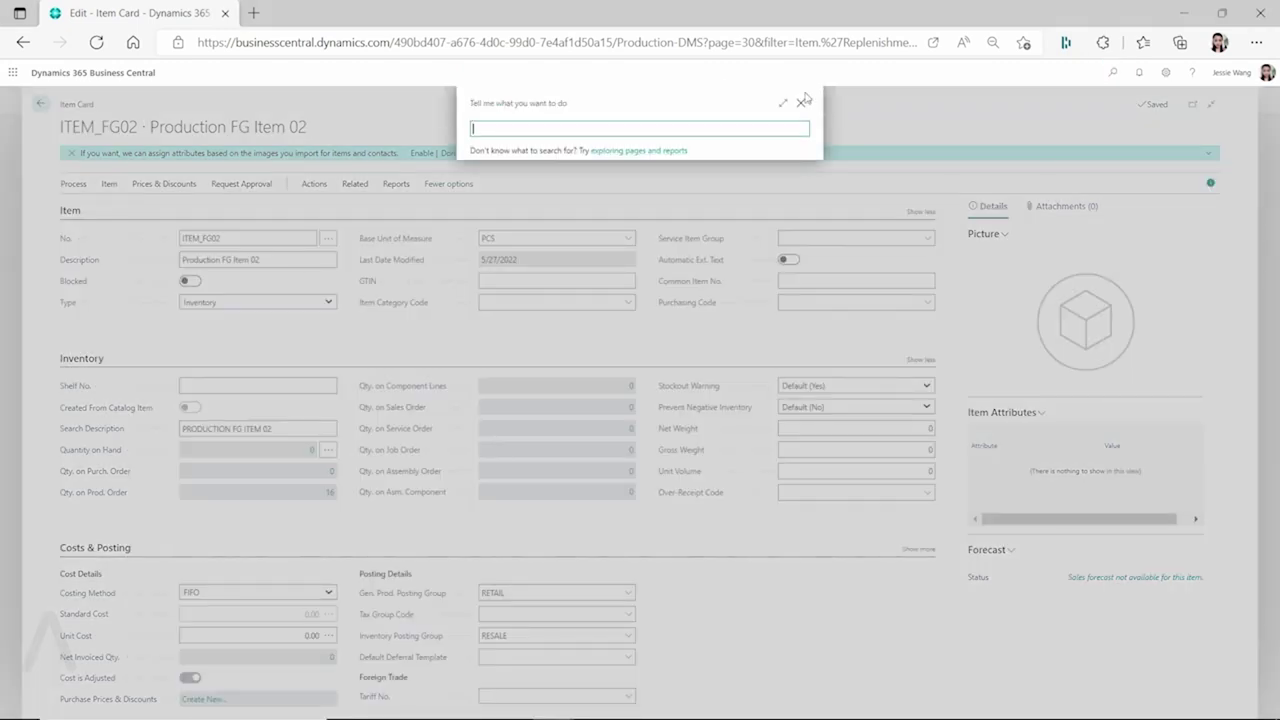
left_click(801, 103)
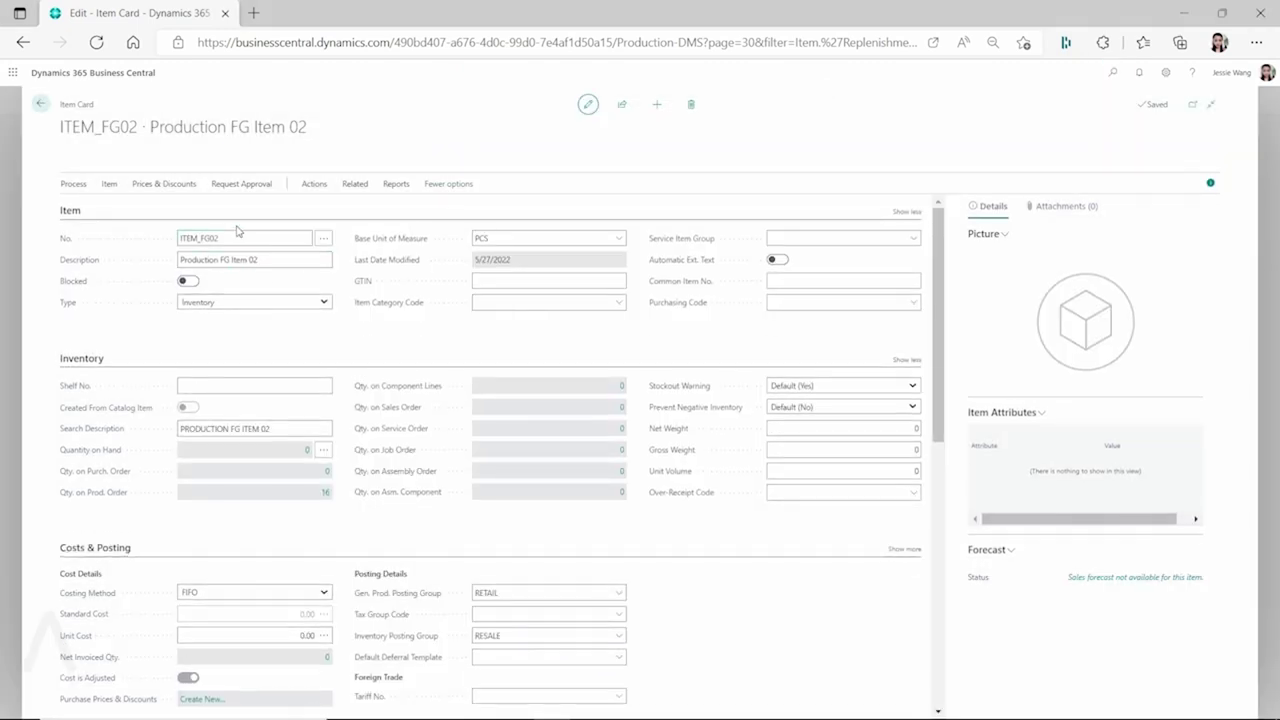
left_click(236, 237)
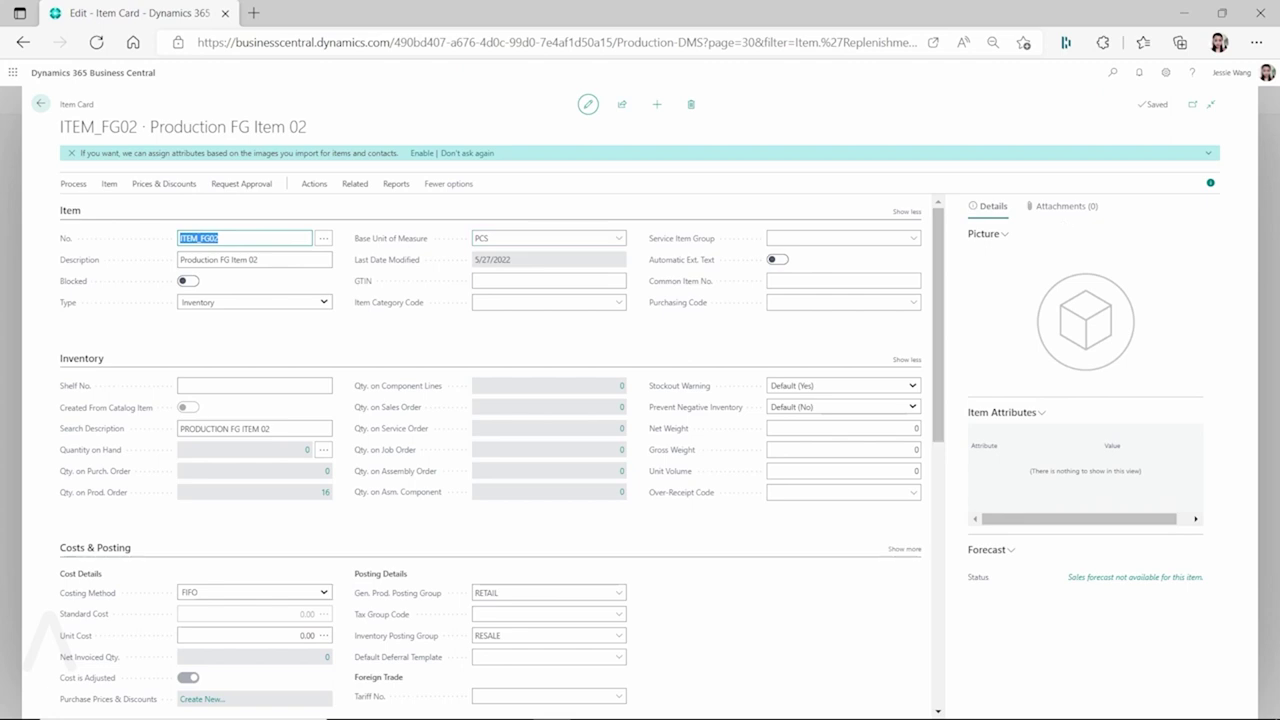
left_click(1113, 72)
type("dema")
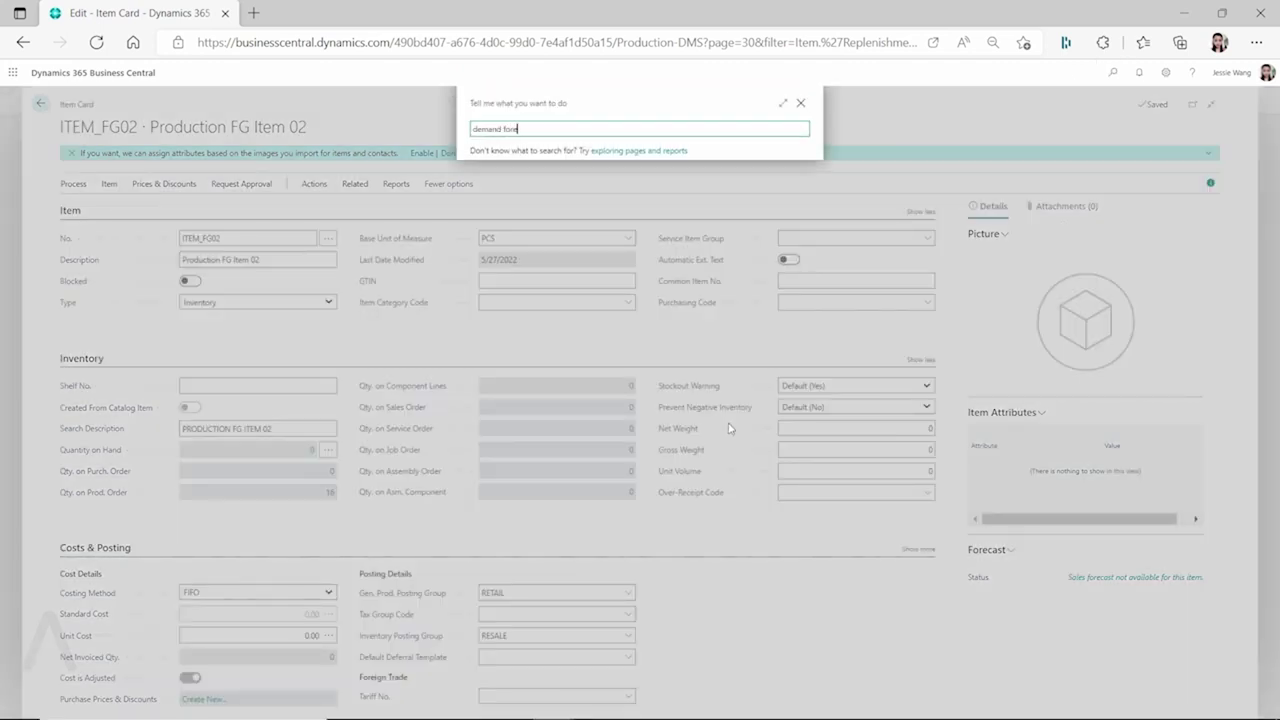
type("nd fore")
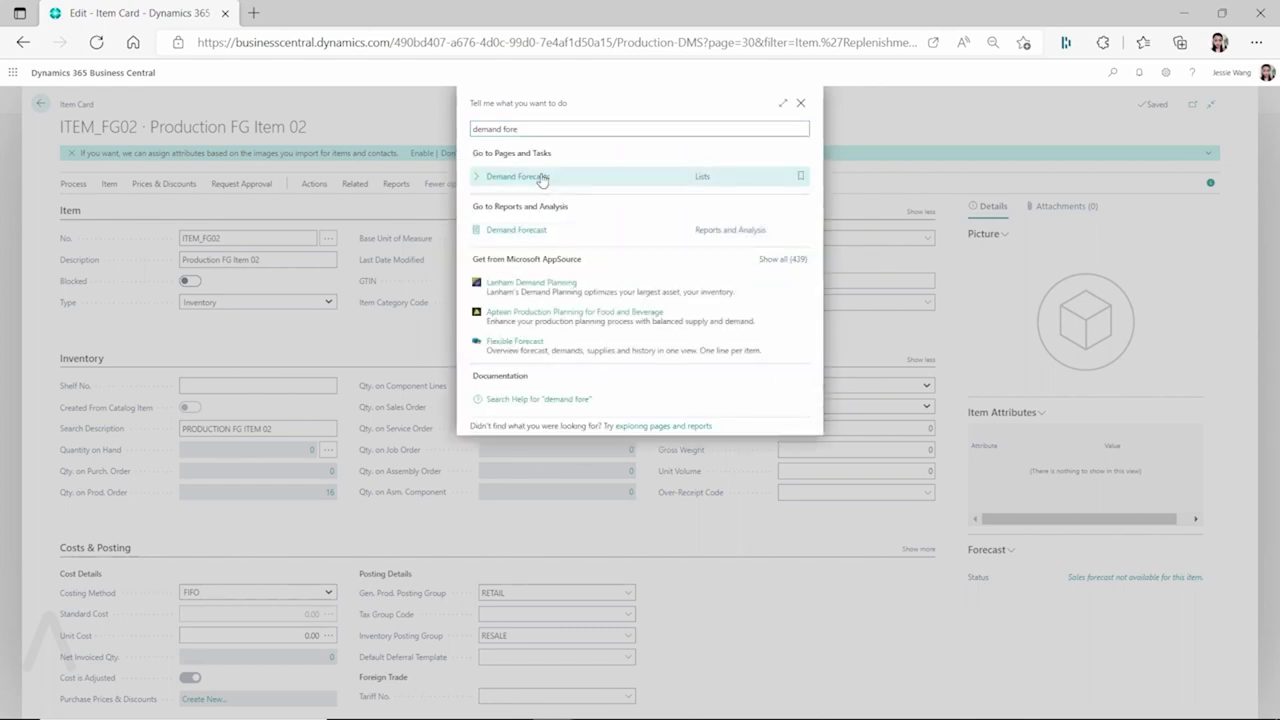
left_click(543, 177)
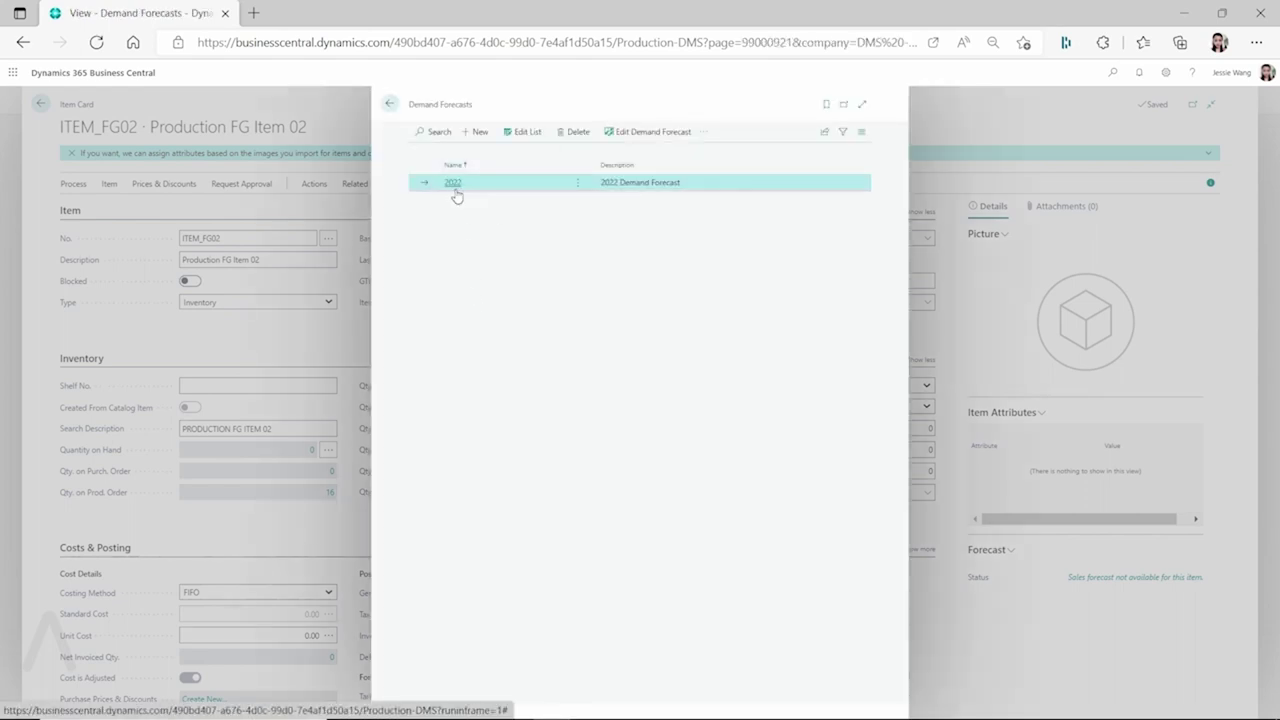
left_click(668, 136)
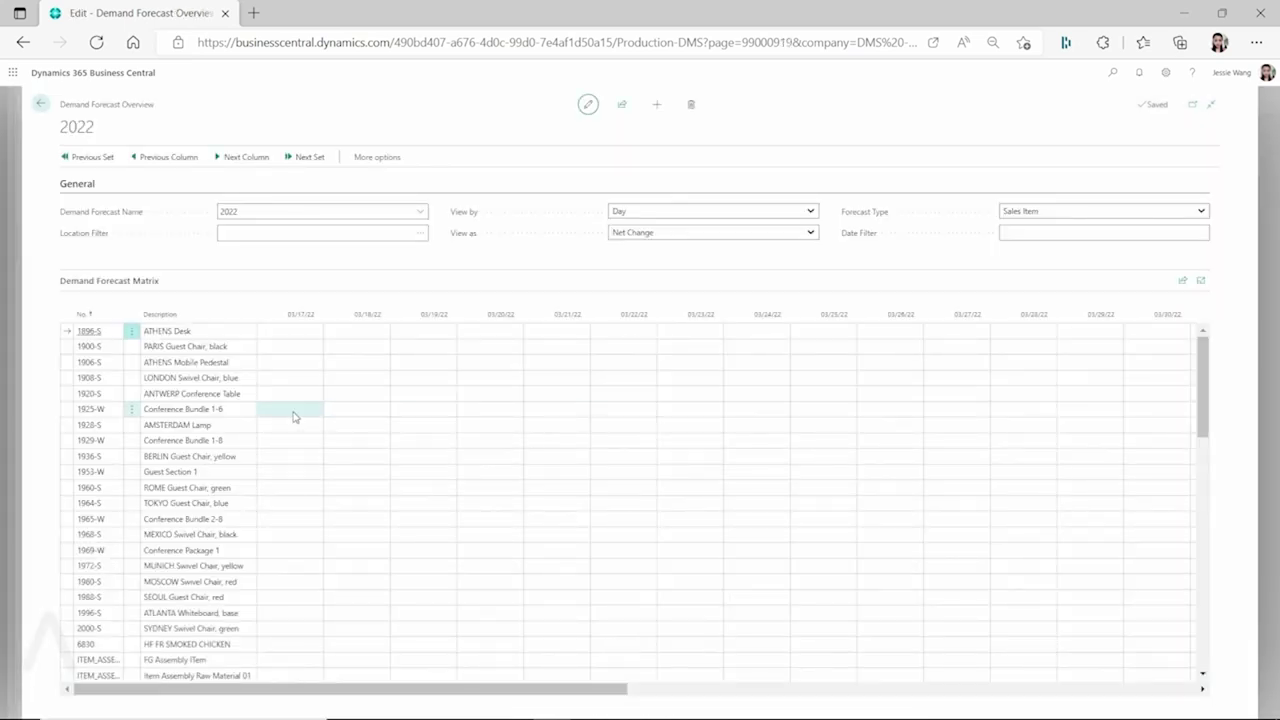
- Filter the demand forecast matrix to item ITEM_FG02 and view it by month
left_click(118, 316)
left_click(92, 386)
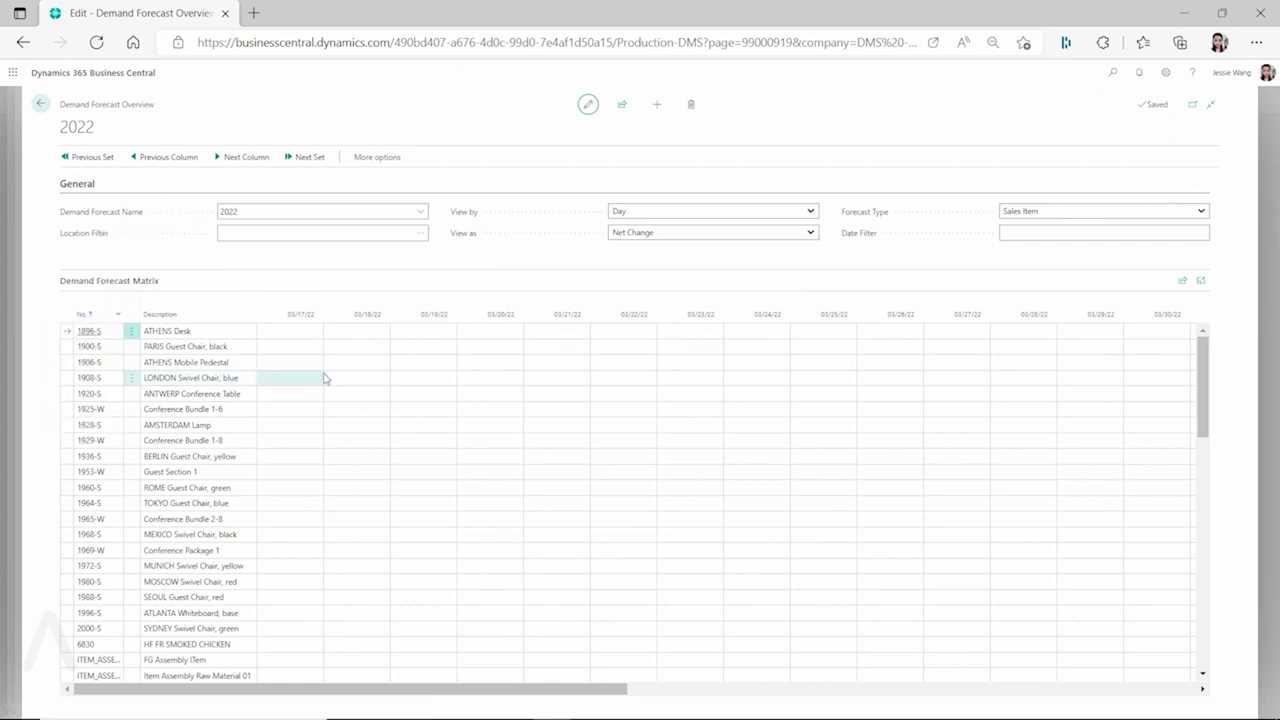
type("ITEM_FG02")
left_click(688, 430)
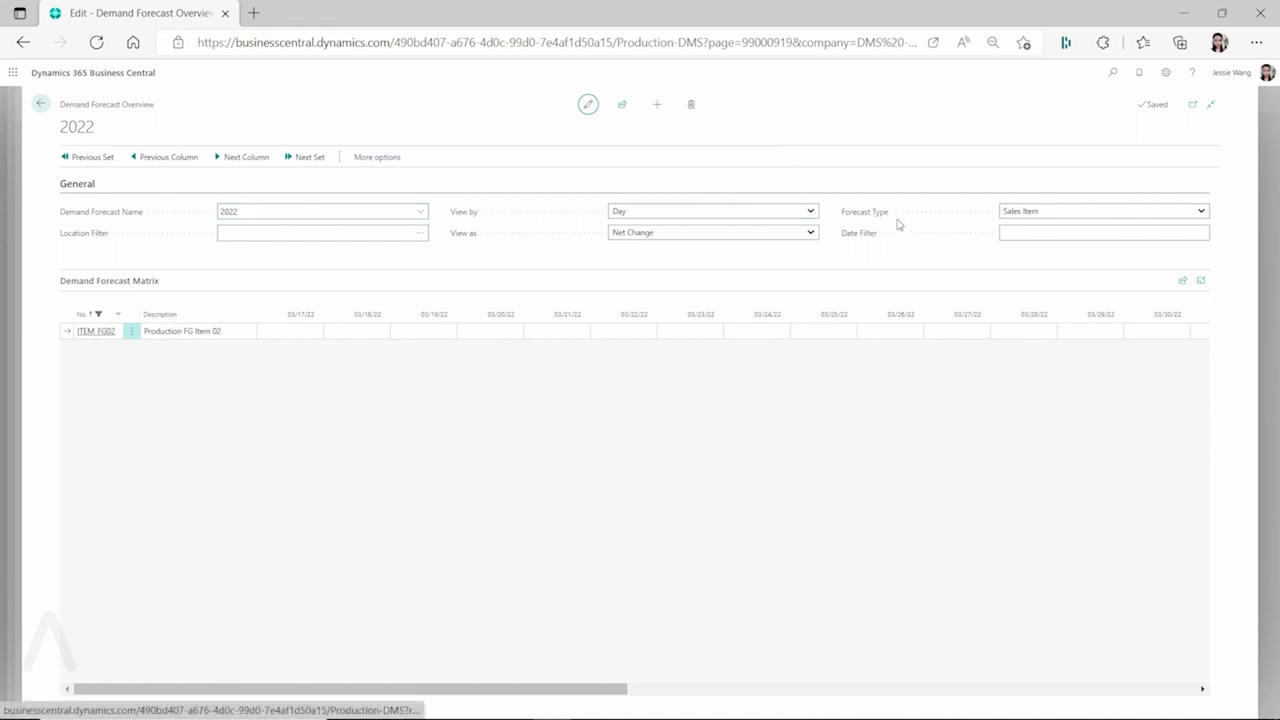
left_click(816, 212)
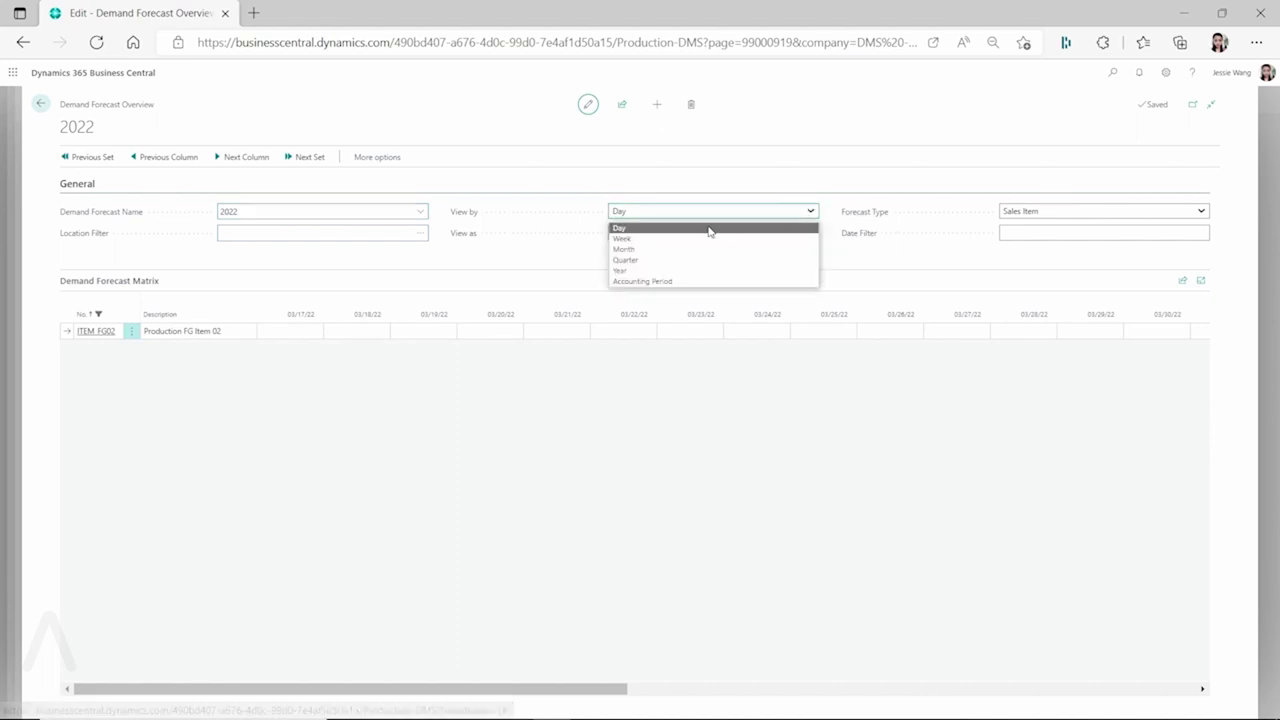
left_click(661, 250)
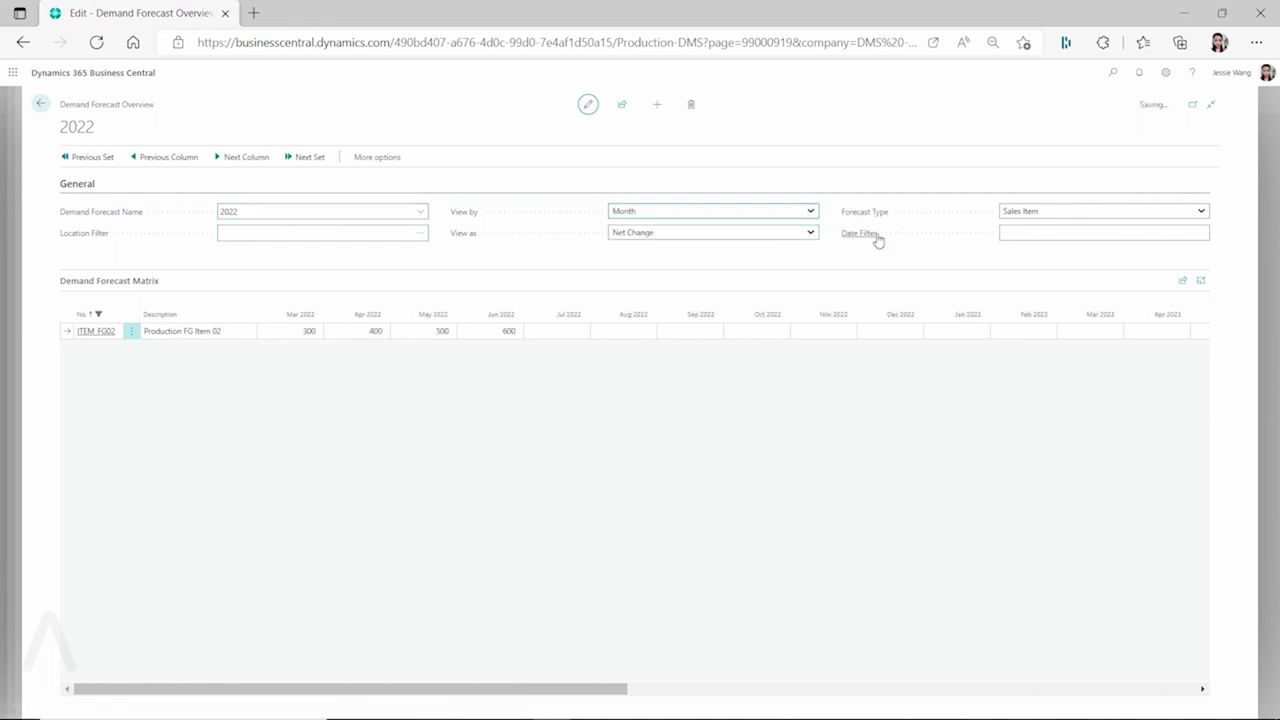
- Review the available forecast types for the 2022 demand forecast, keeping Sales Item selected
left_click(1101, 216)
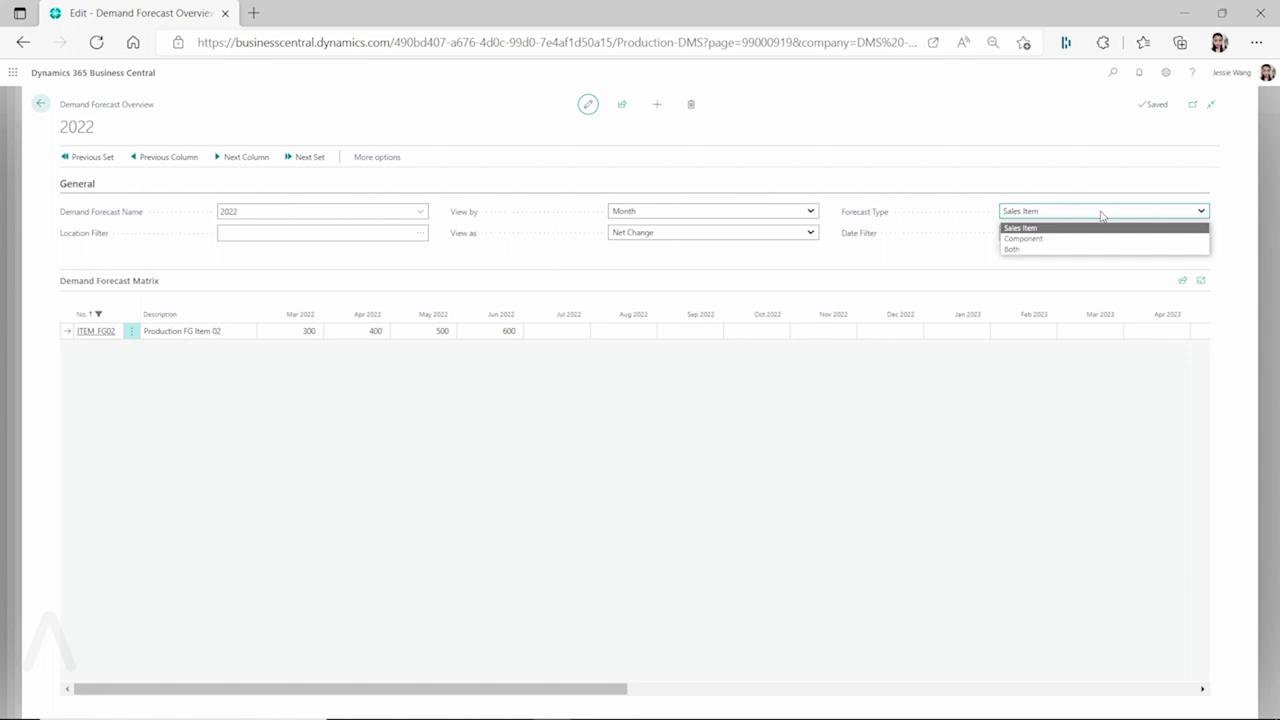
left_click(1099, 215)
left_click(1062, 214)
left_click(726, 527)
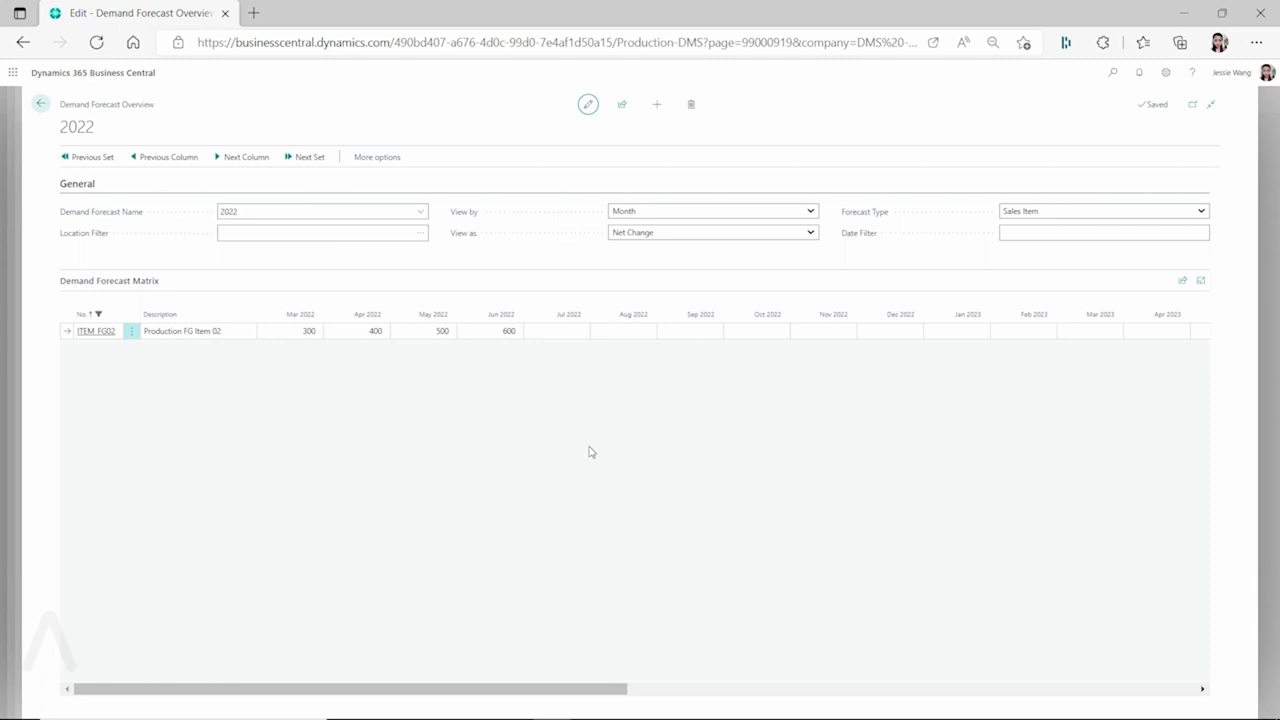
- Calculate a regenerative plan in the planning worksheet, filtered to item ITEM_FG02 and using the 2022 forecast
left_click(1112, 72)
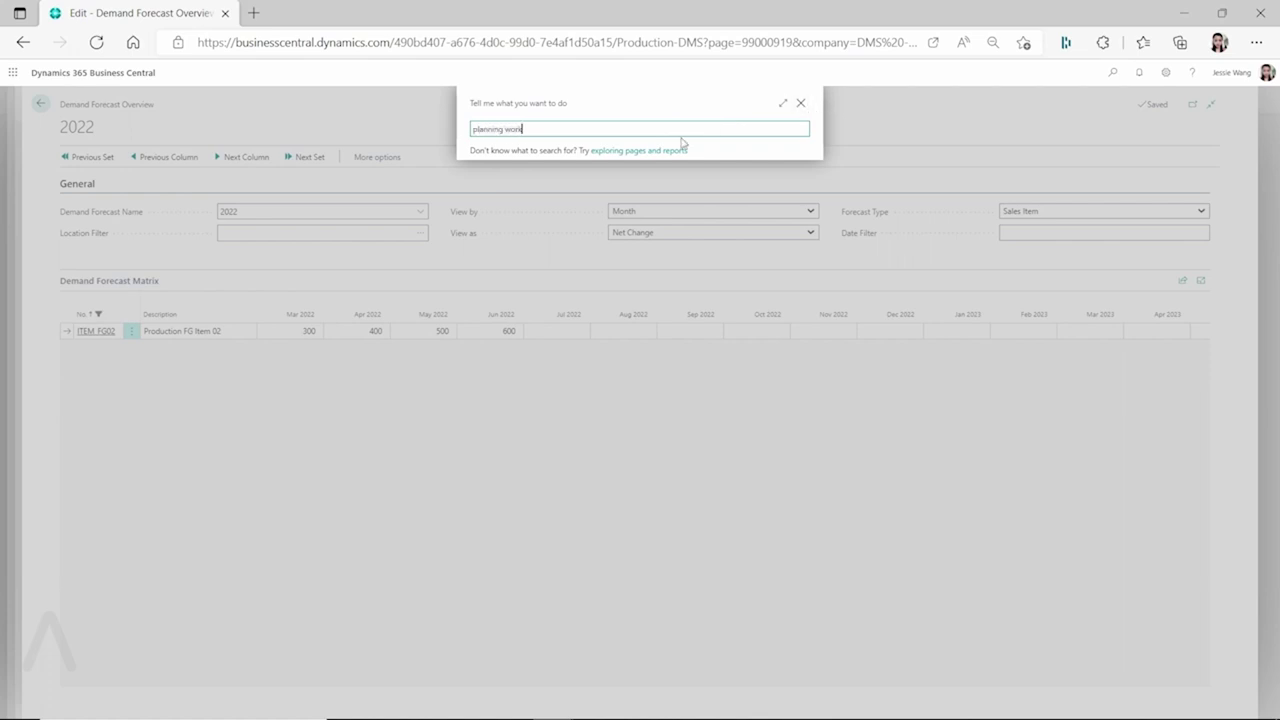
left_click(523, 177)
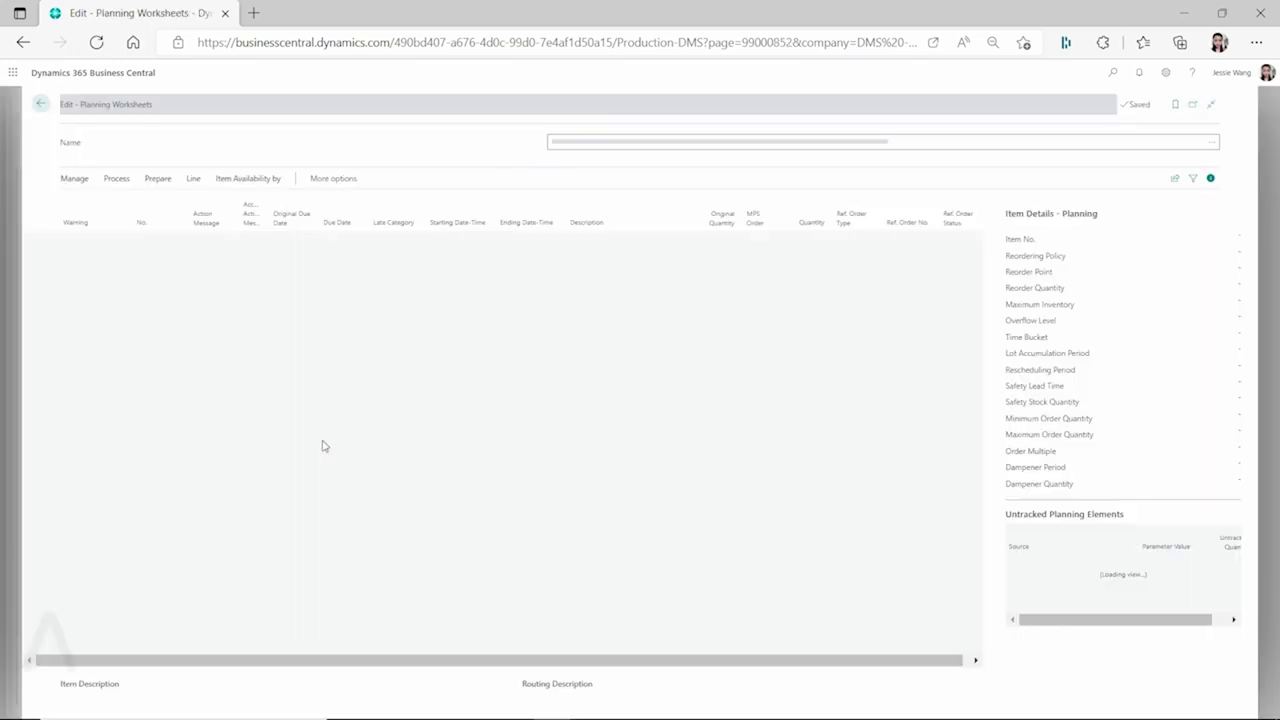
left_click(157, 181)
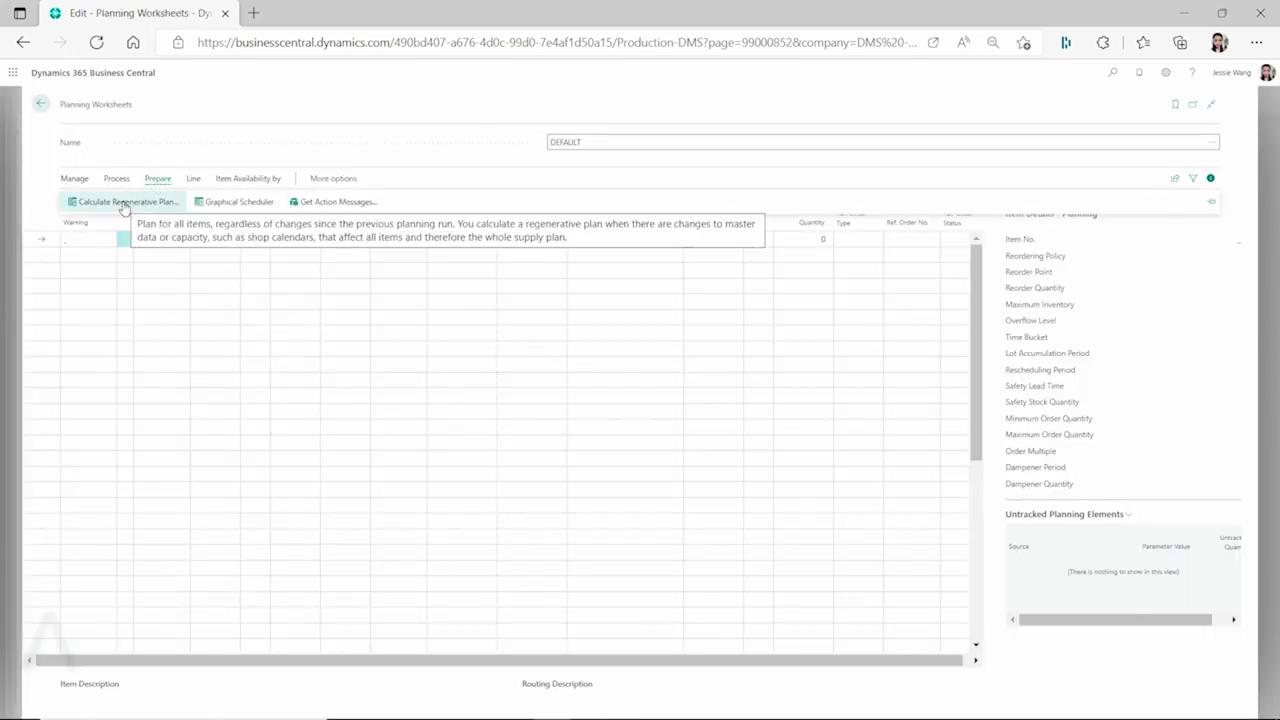
left_click(124, 205)
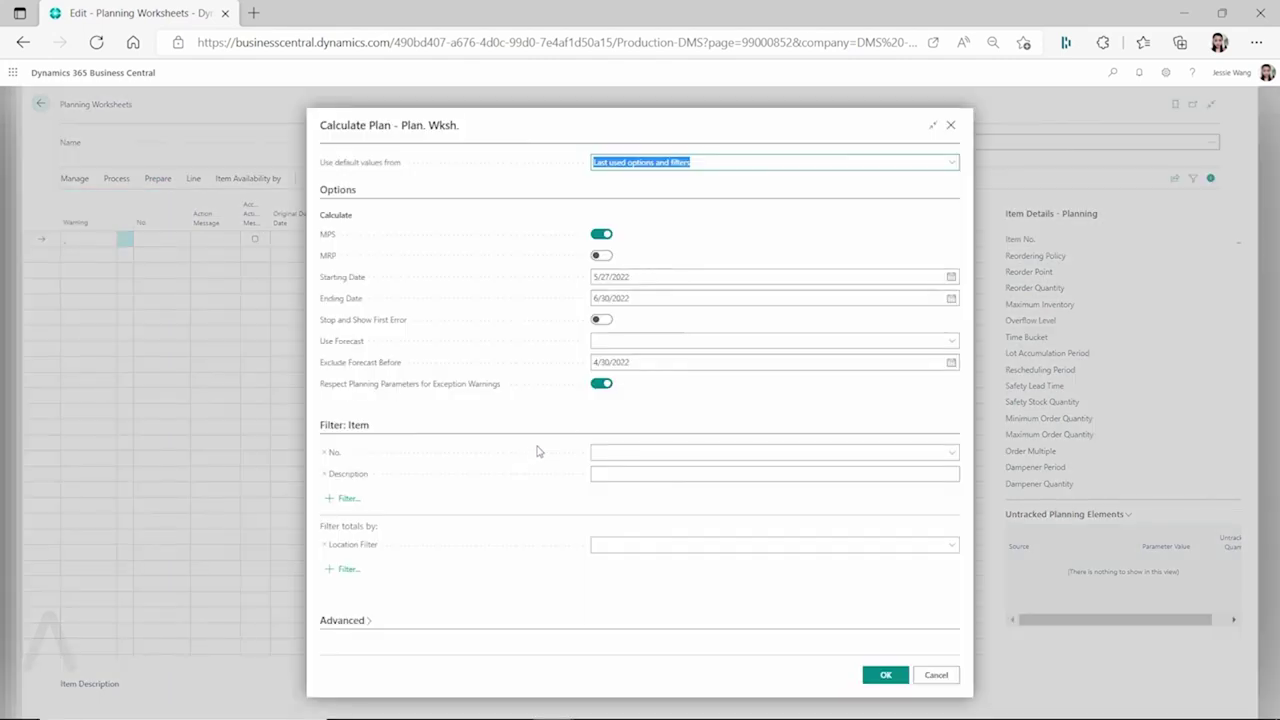
left_click(640, 456)
type("ITEM_FG02")
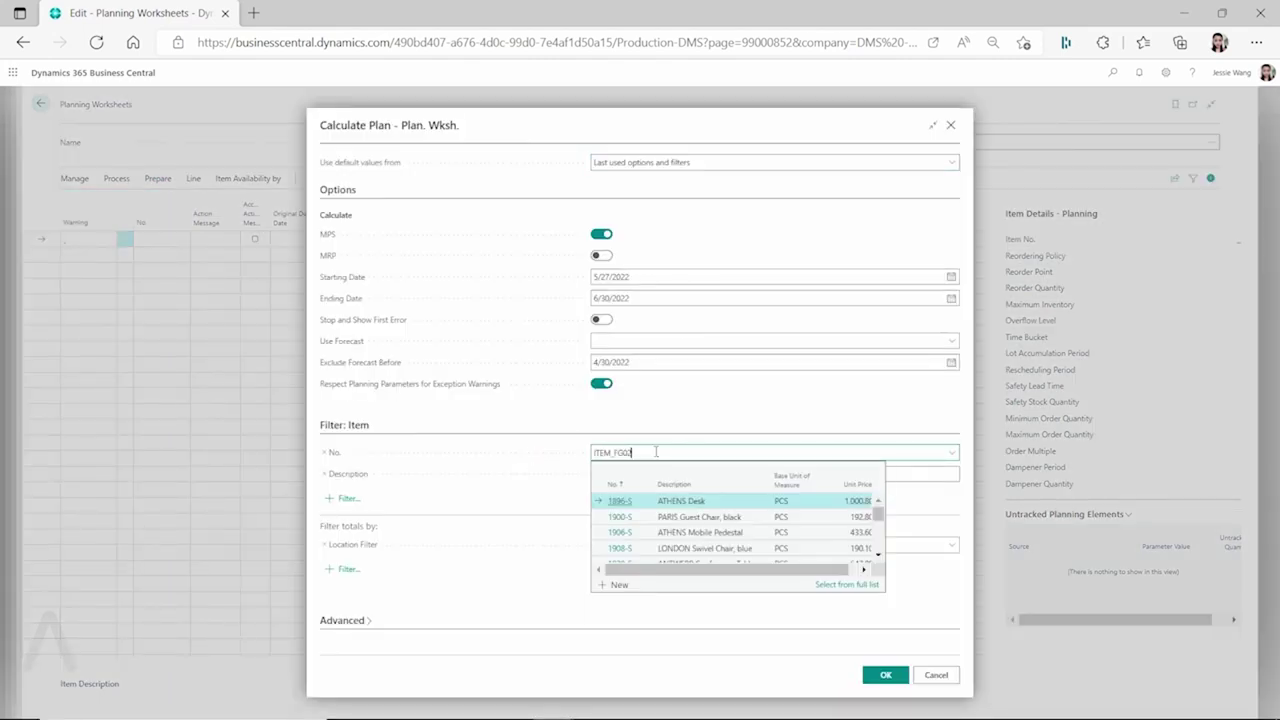
left_click(660, 402)
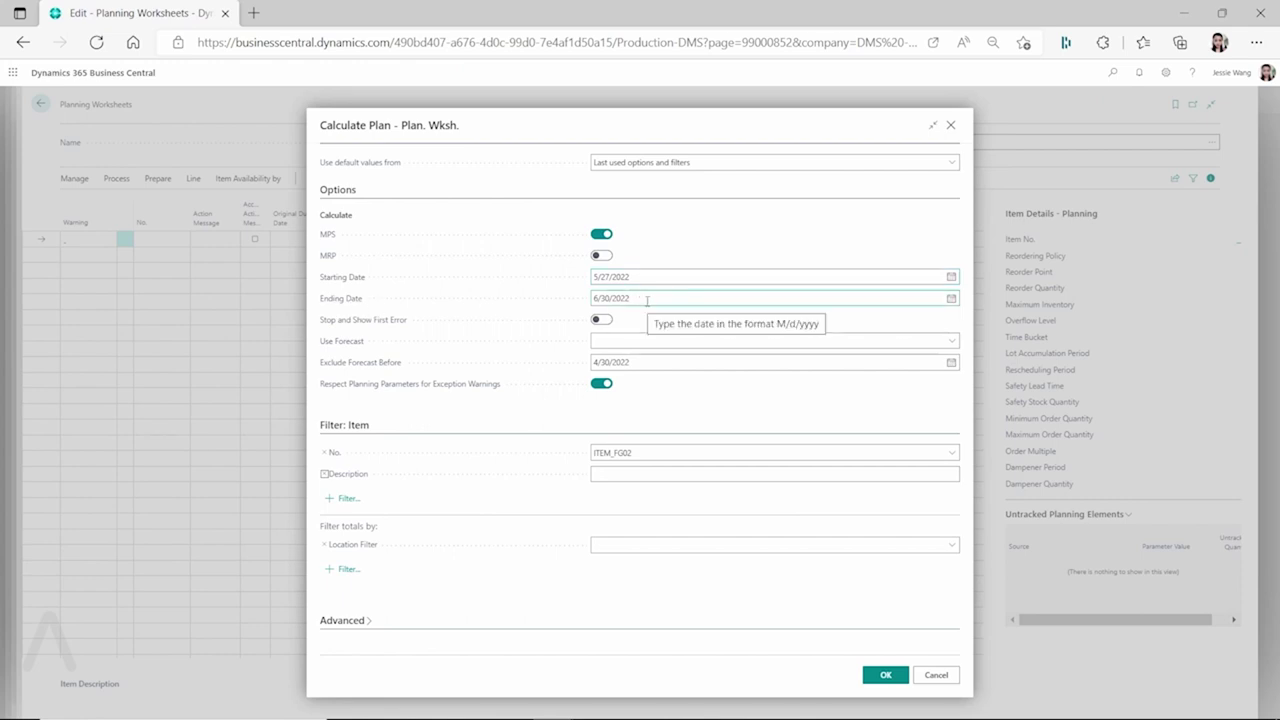
left_click(951, 341)
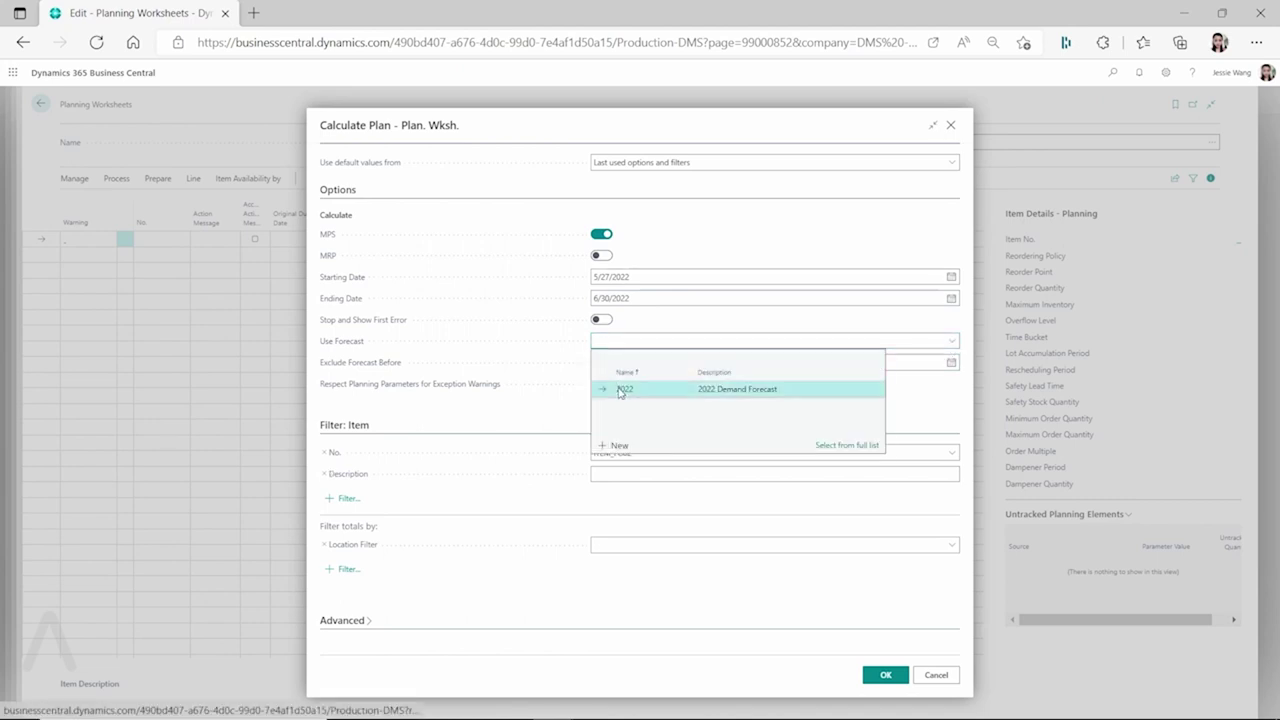
left_click(628, 389)
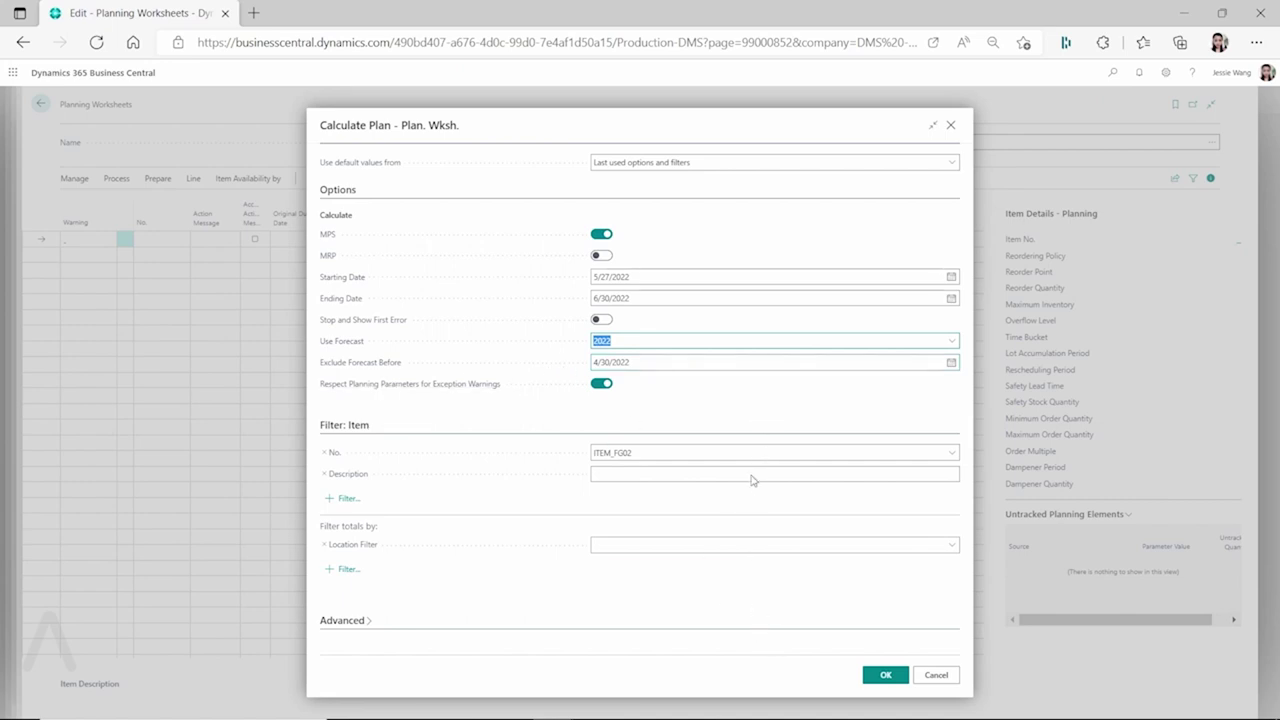
left_click(885, 674)
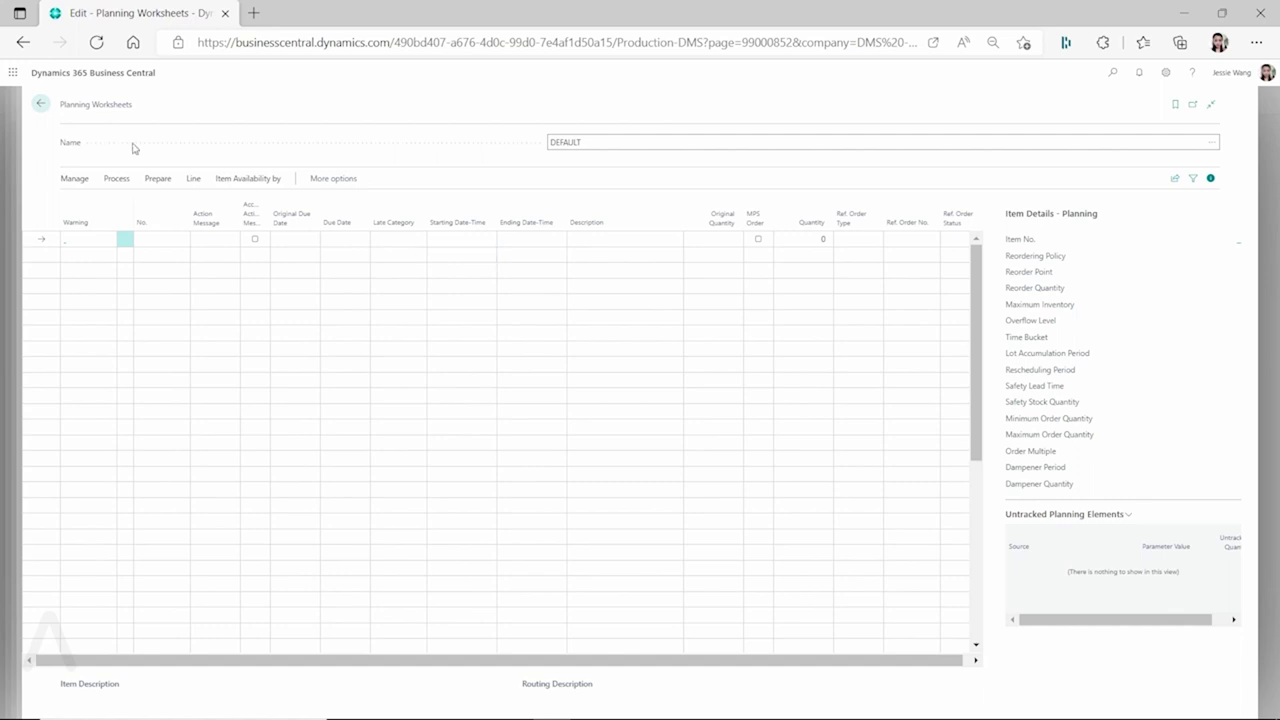
- Return to the ITEM_FG02 item card and review its replenishment and planning parameters
left_click(43, 108)
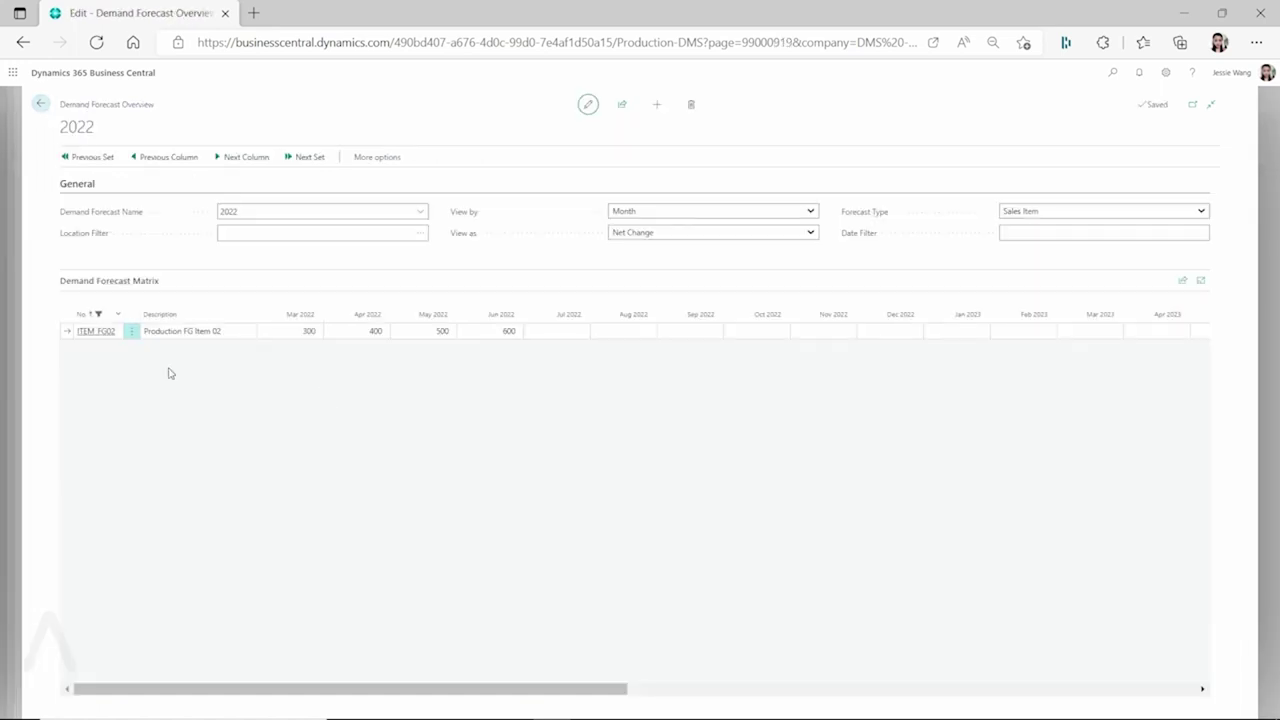
left_click(41, 104)
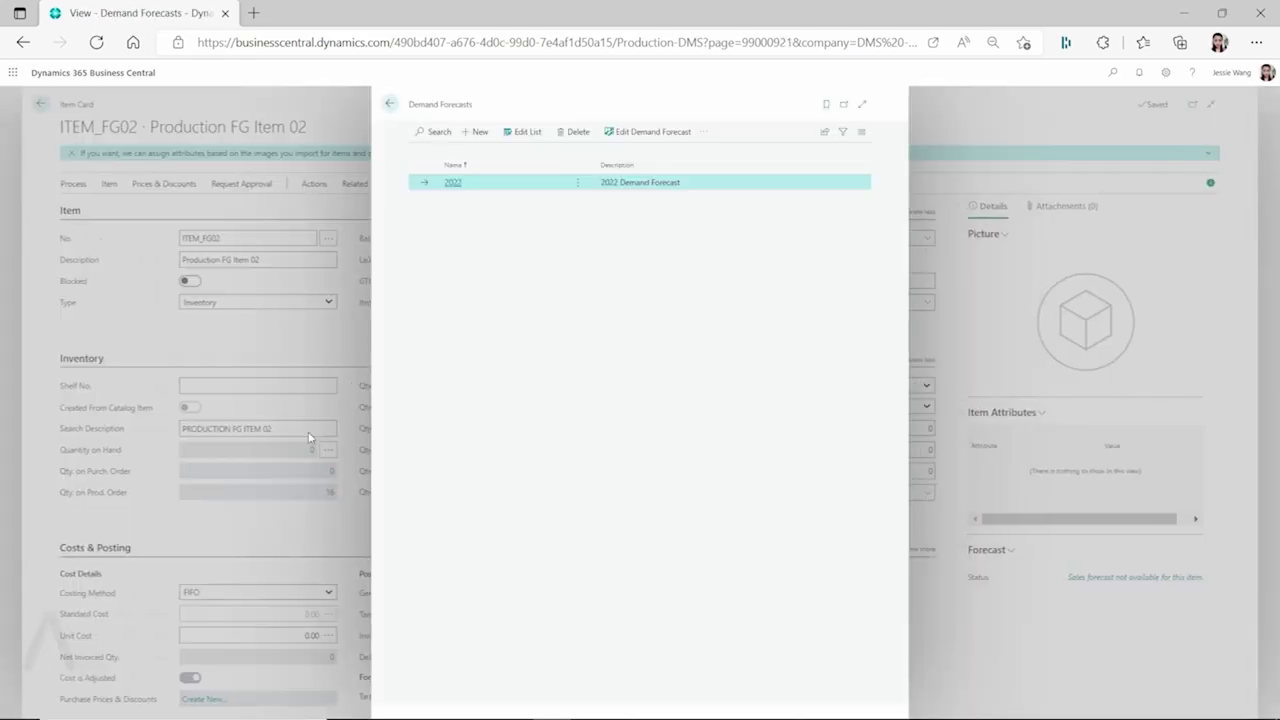
left_click(390, 104)
scroll(338, 605, "down", 4)
scroll(338, 605, "down", 3)
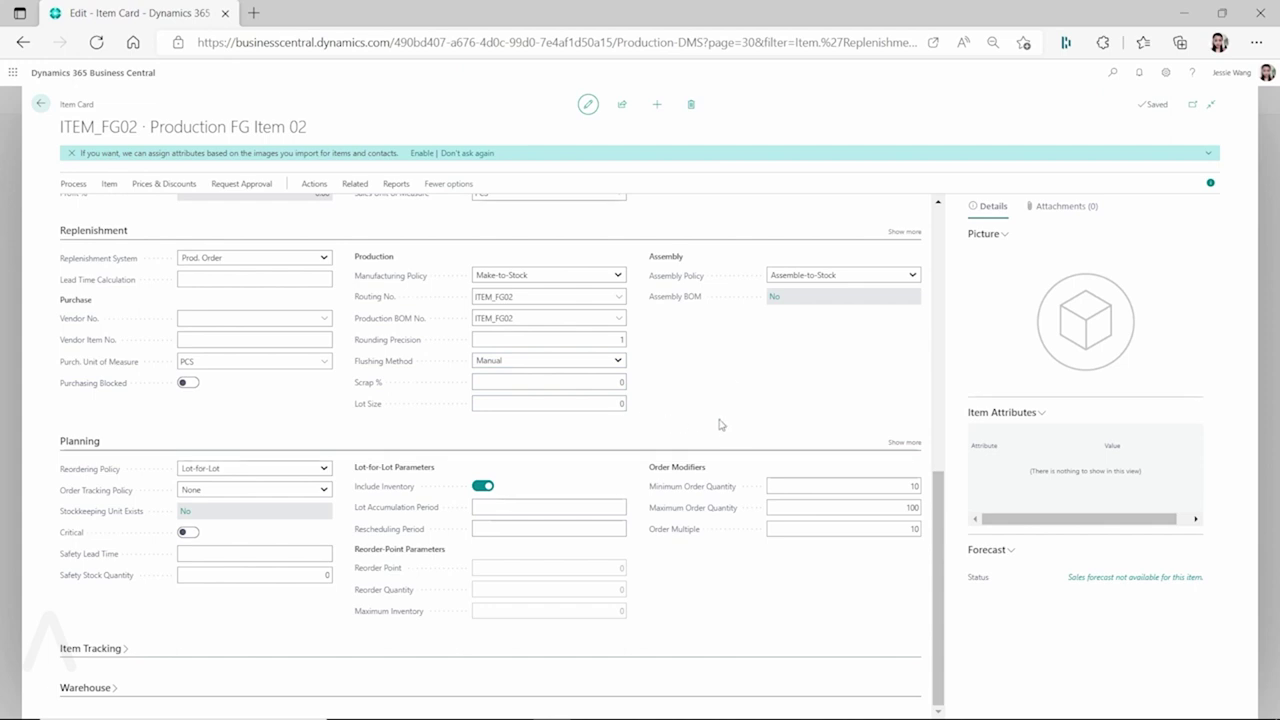
- In Manufacturing Setup, turn on using the forecast on locations and set the current demand forecast to 2022
left_click(1112, 72)
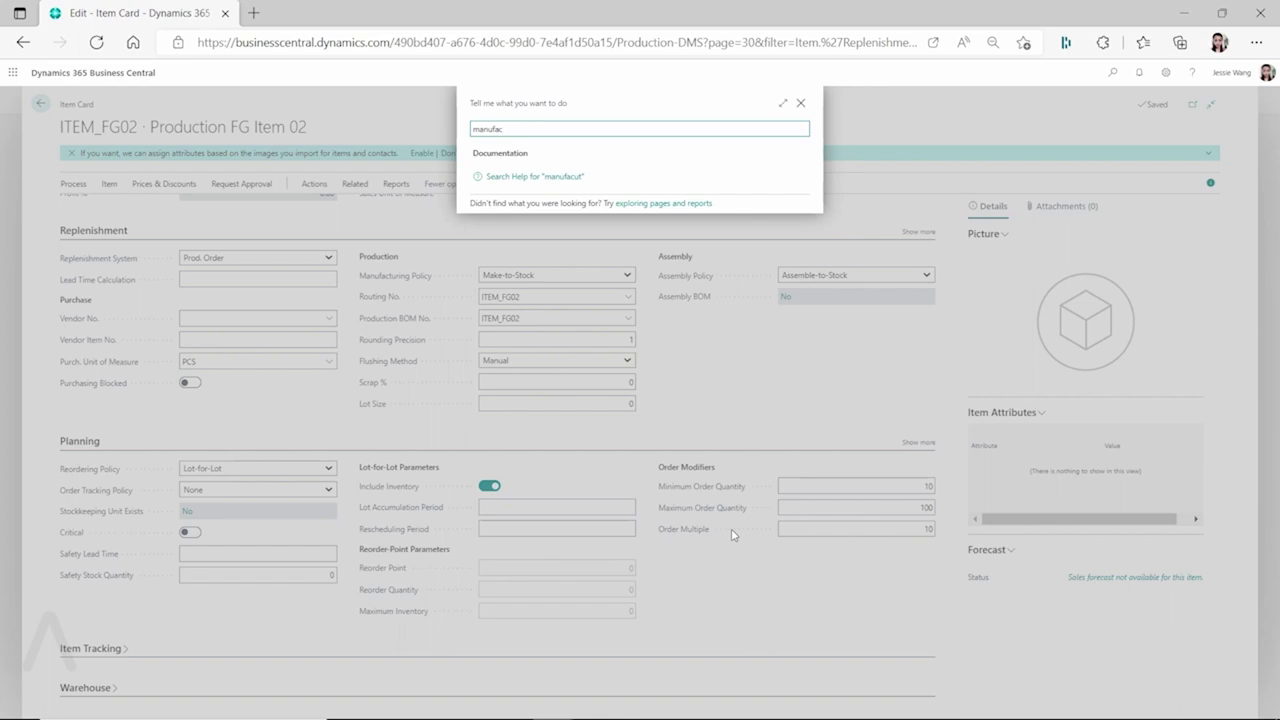
left_click(523, 209)
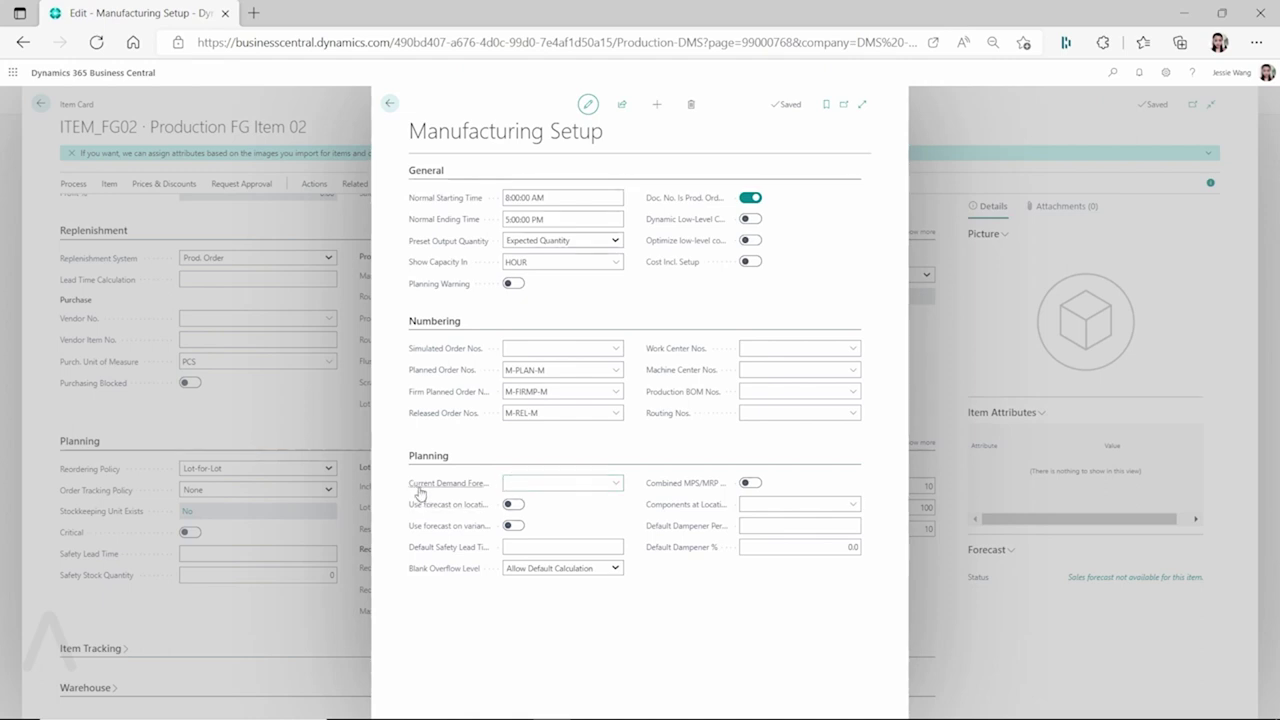
left_click(862, 104)
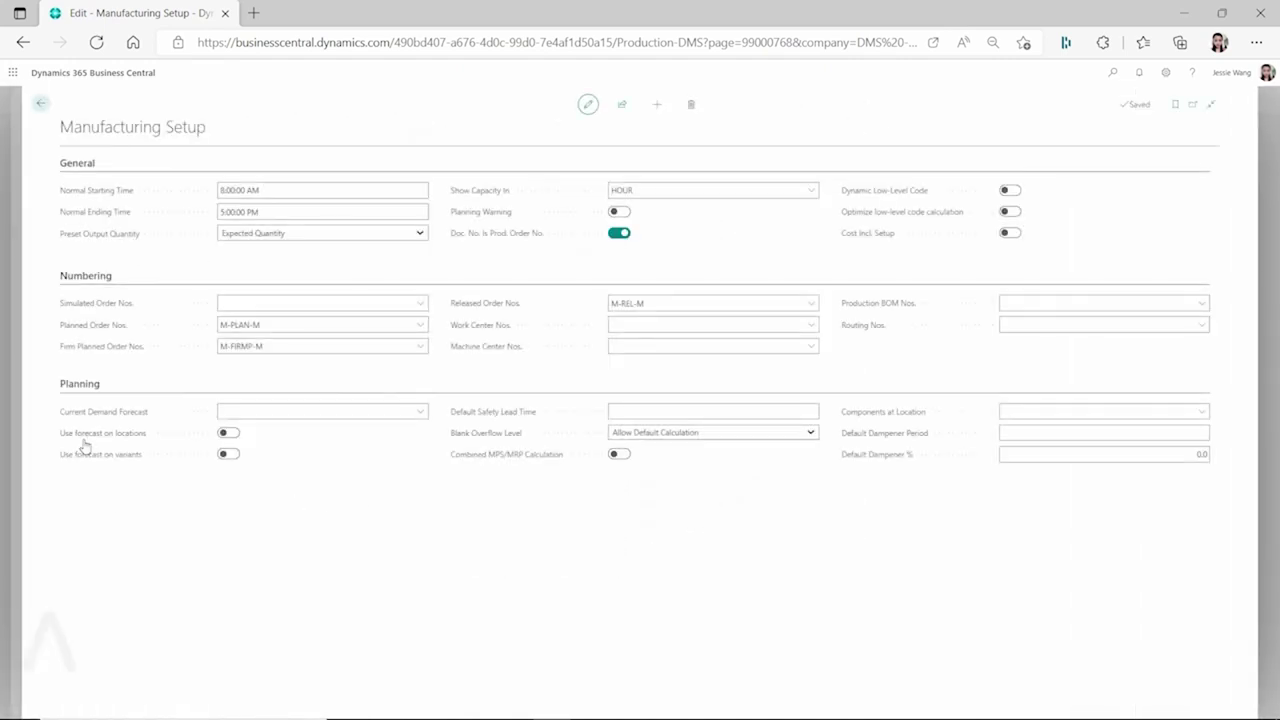
left_click(230, 434)
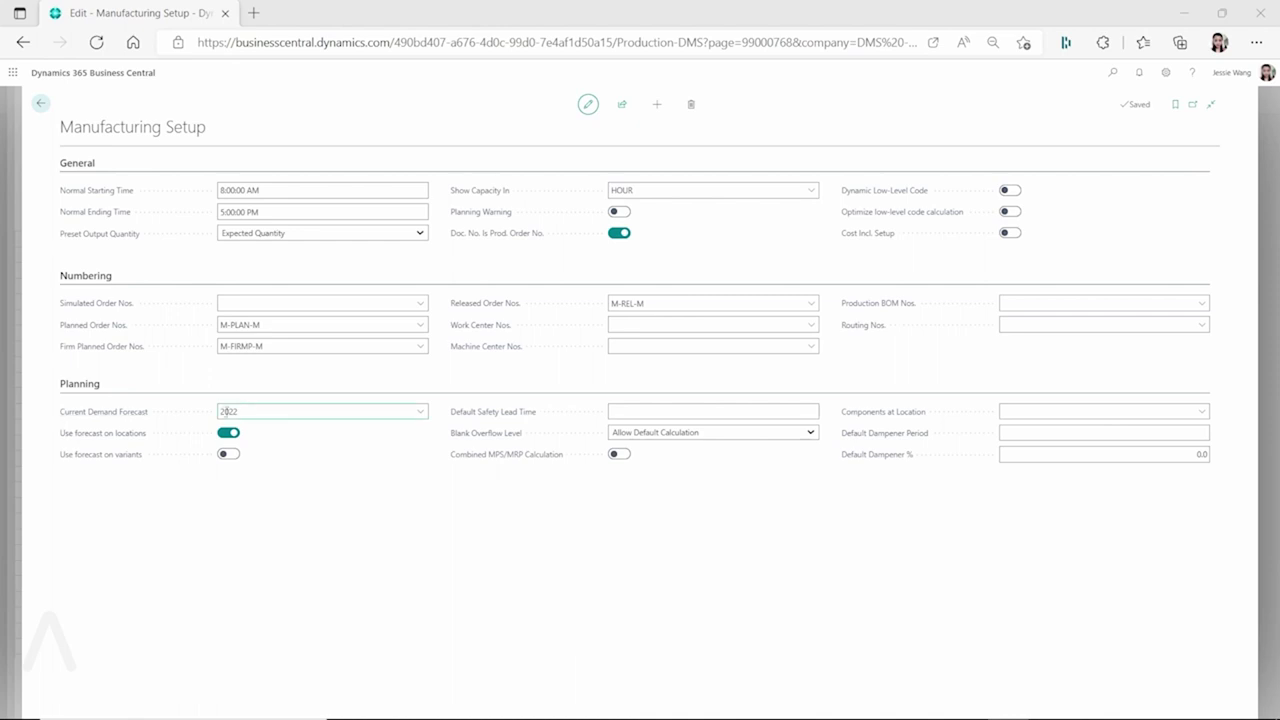
left_click(242, 411)
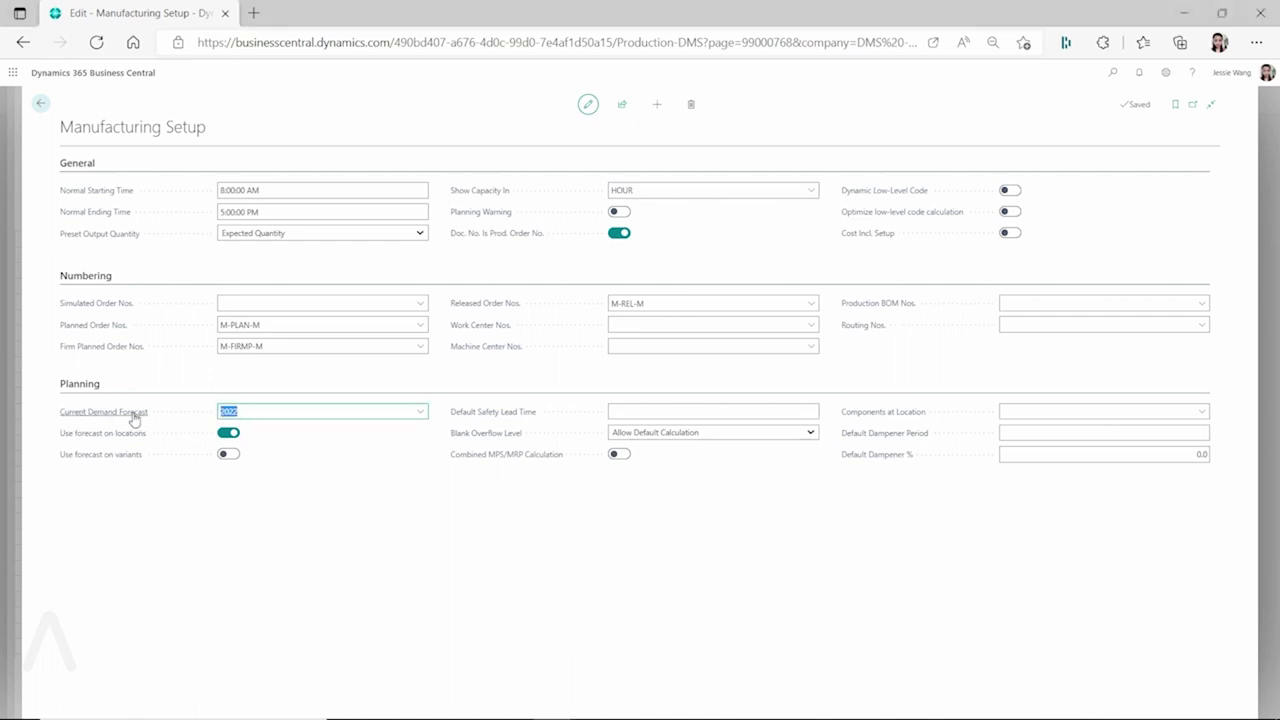
- Clear the current demand forecast in Manufacturing Setup
key("Delete")
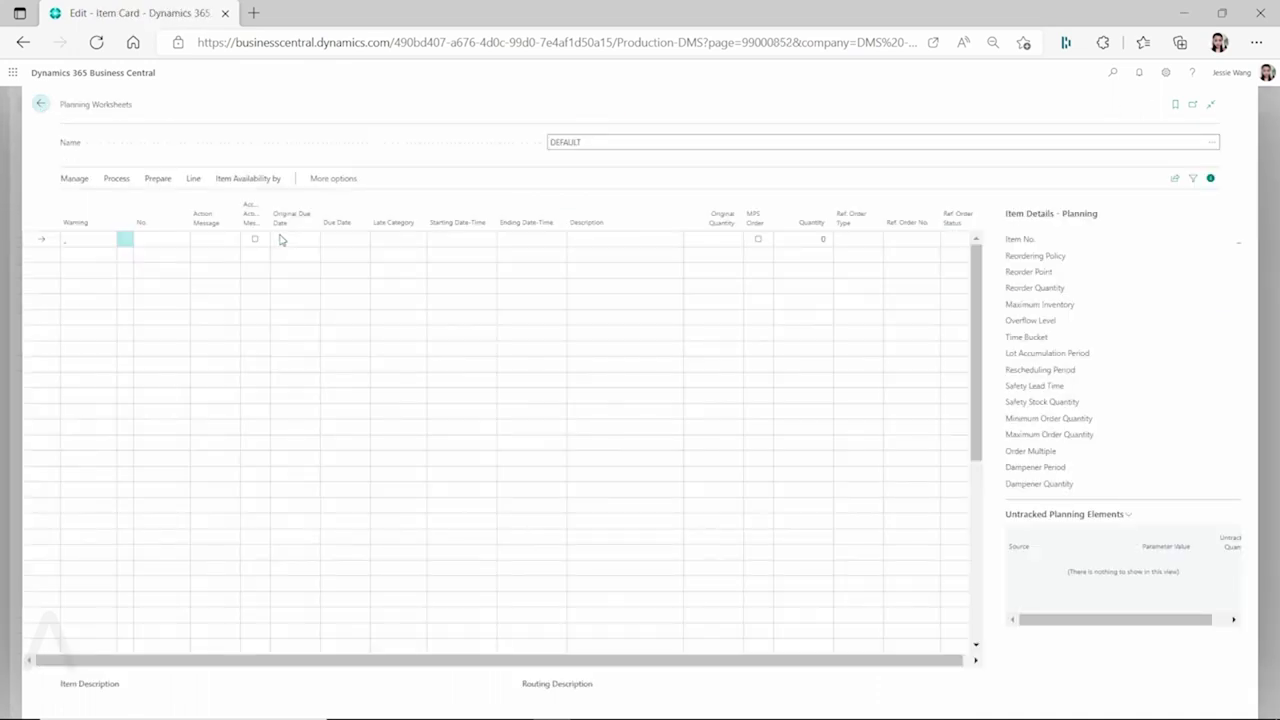
- Calculate a regenerative MPS plan in the planning worksheet for ITEM_FG02, using the 2022 forecast
left_click(156, 179)
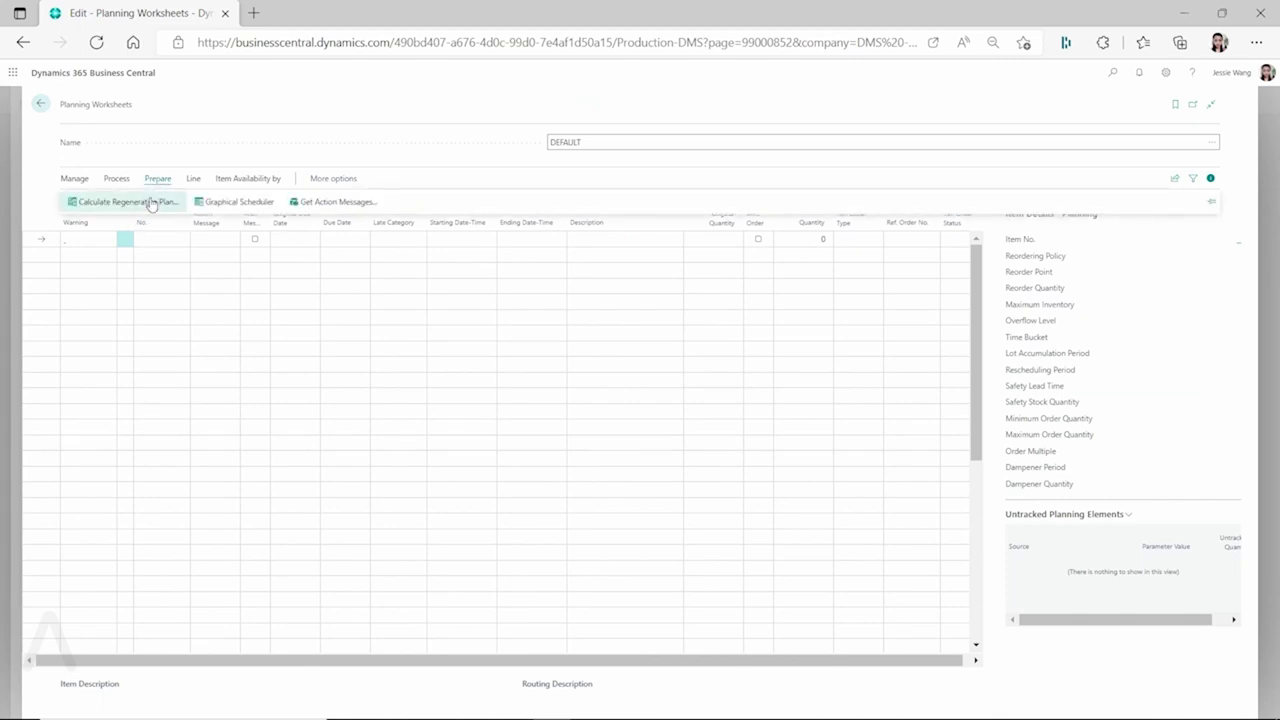
left_click(151, 202)
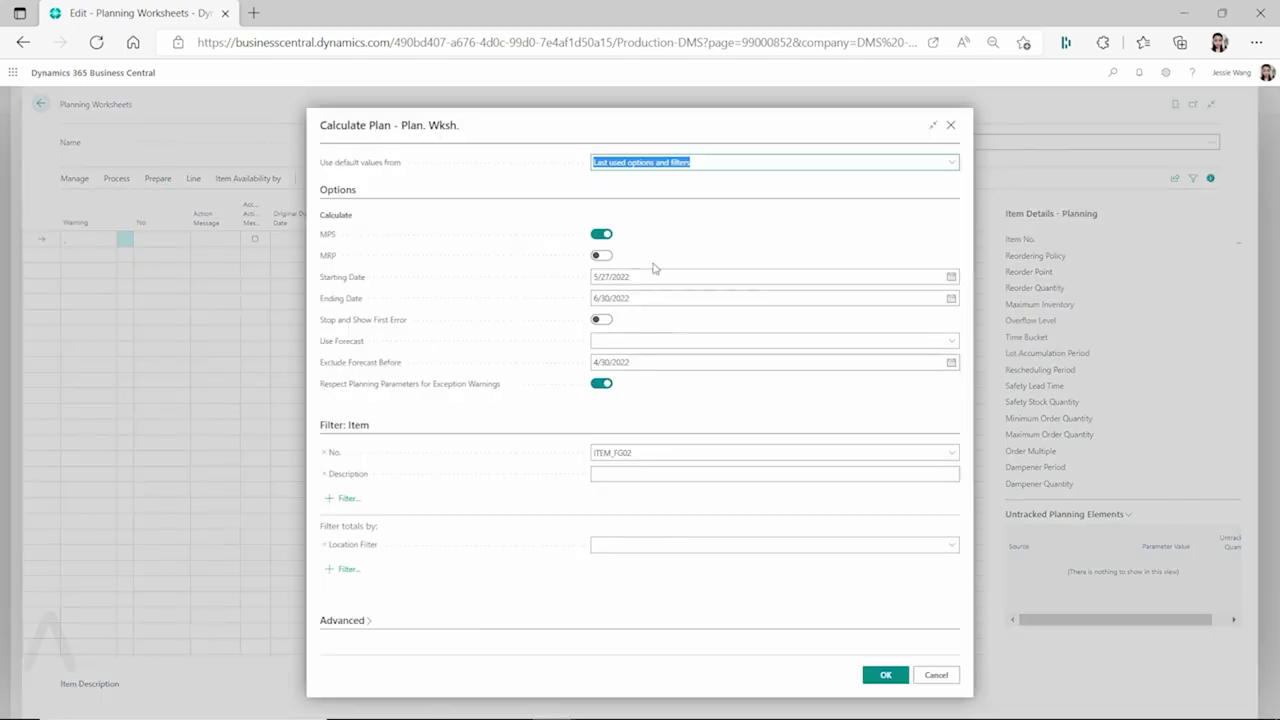
left_click(650, 345)
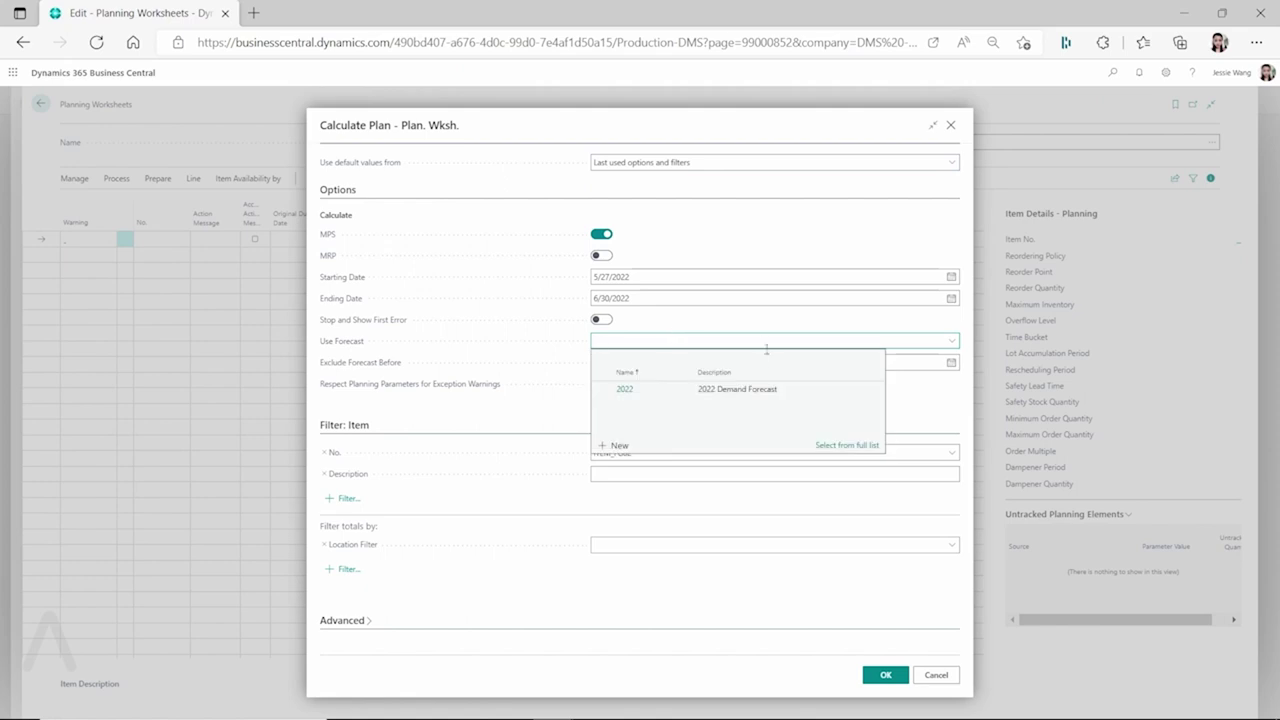
left_click(669, 391)
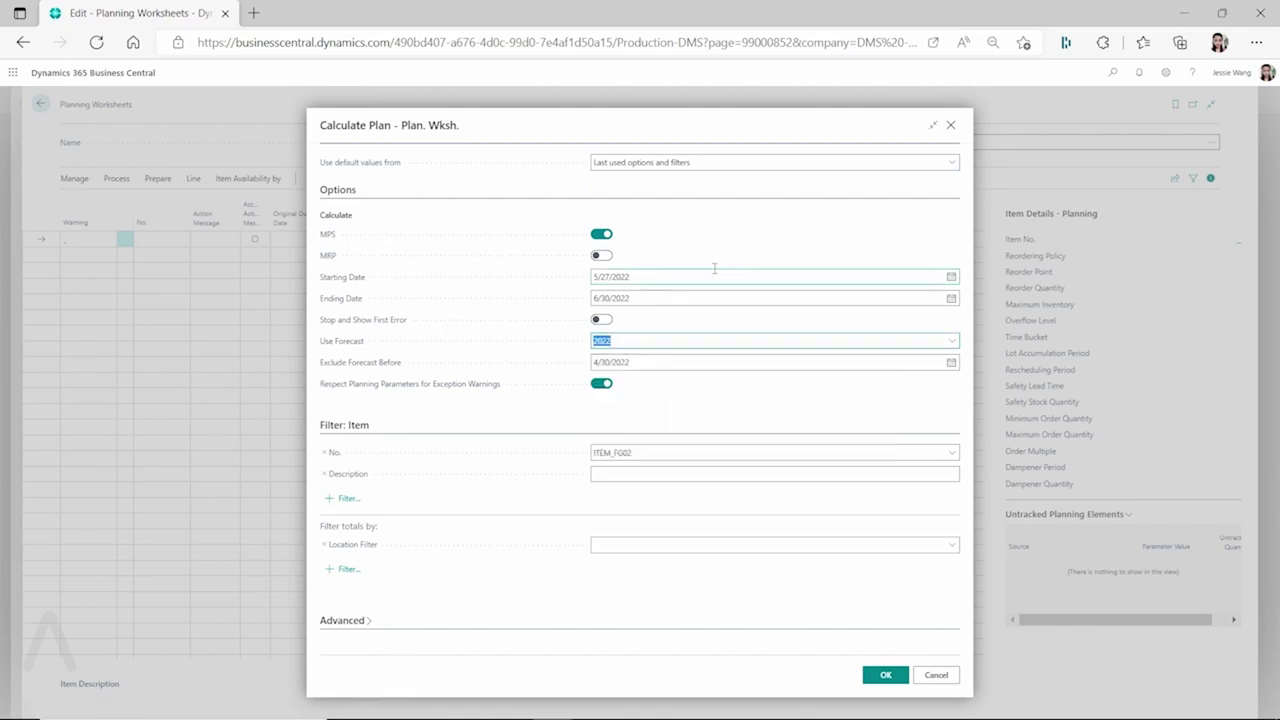
key("Tab")
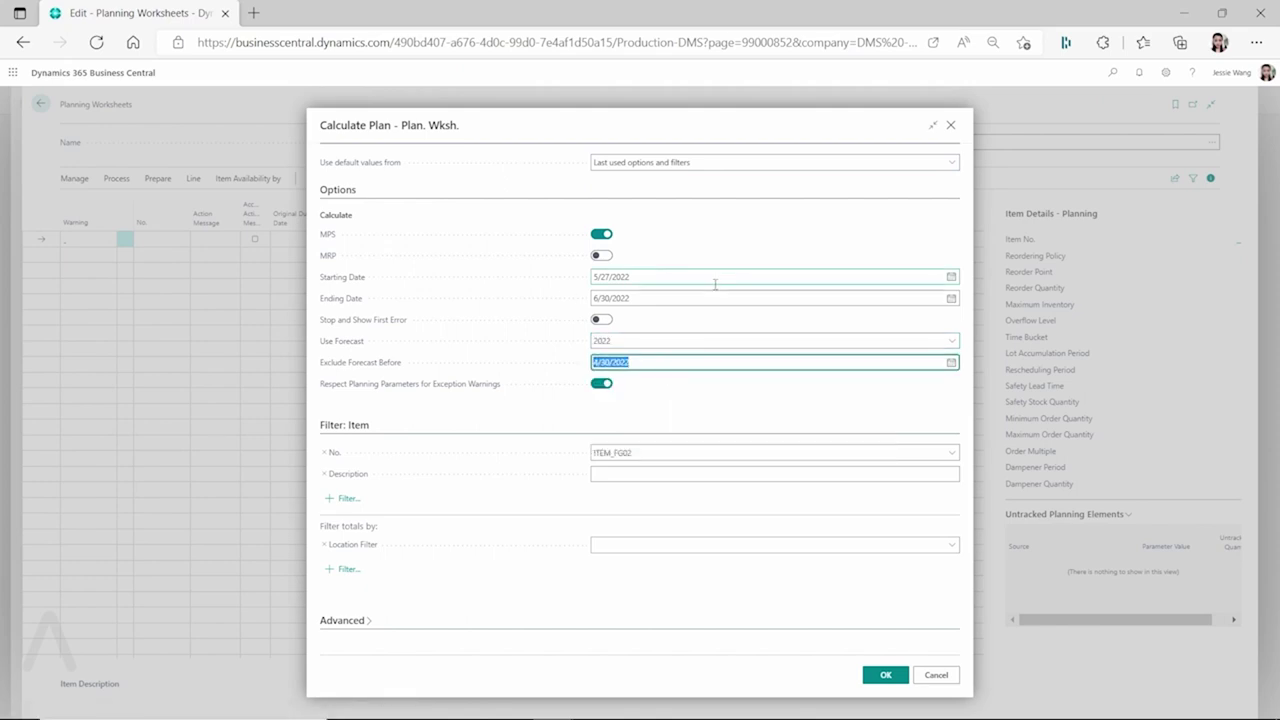
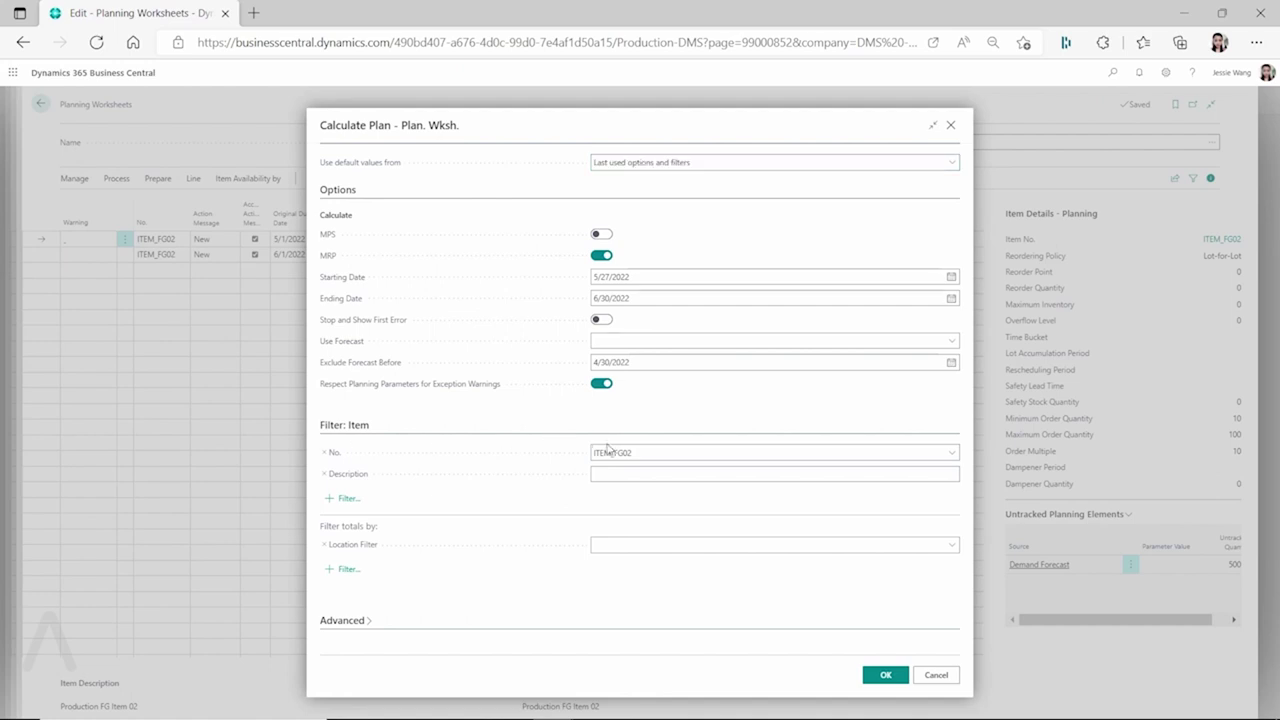
- Calculate a regenerative MRP plan using the 2022 forecast, with MPS off and the item number filter removed
left_click(325, 454)
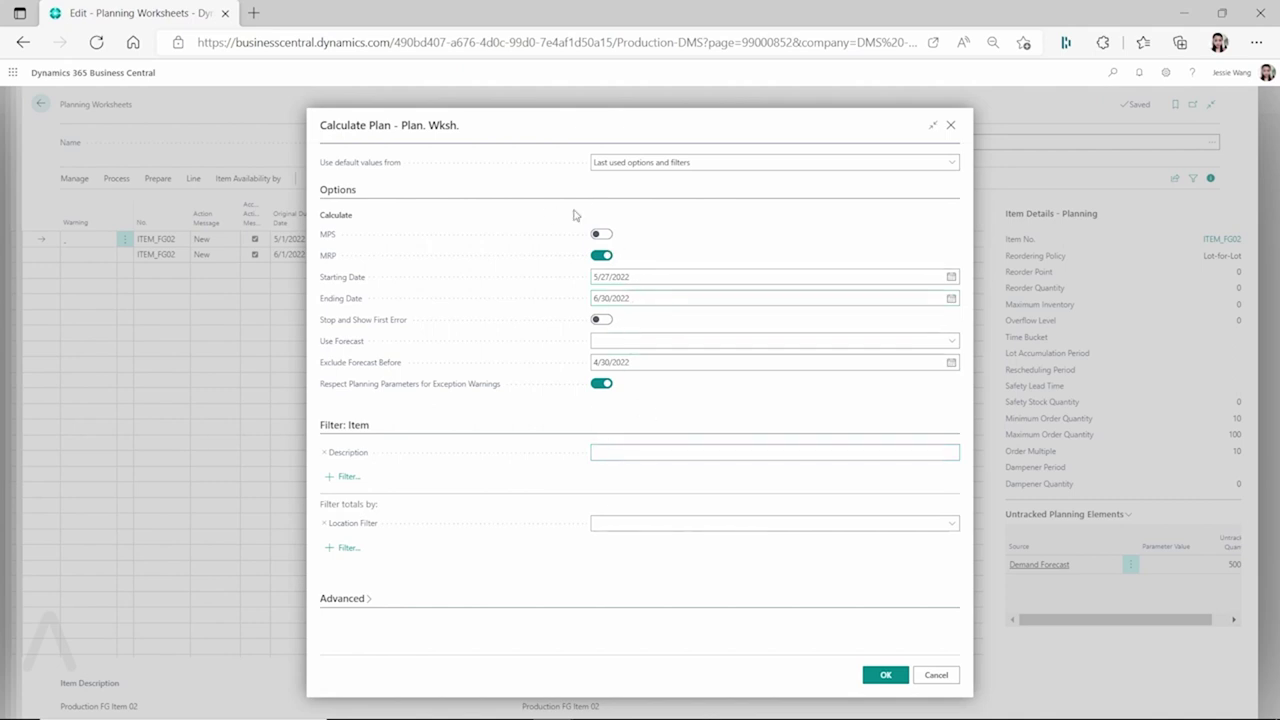
left_click(954, 343)
left_click(630, 388)
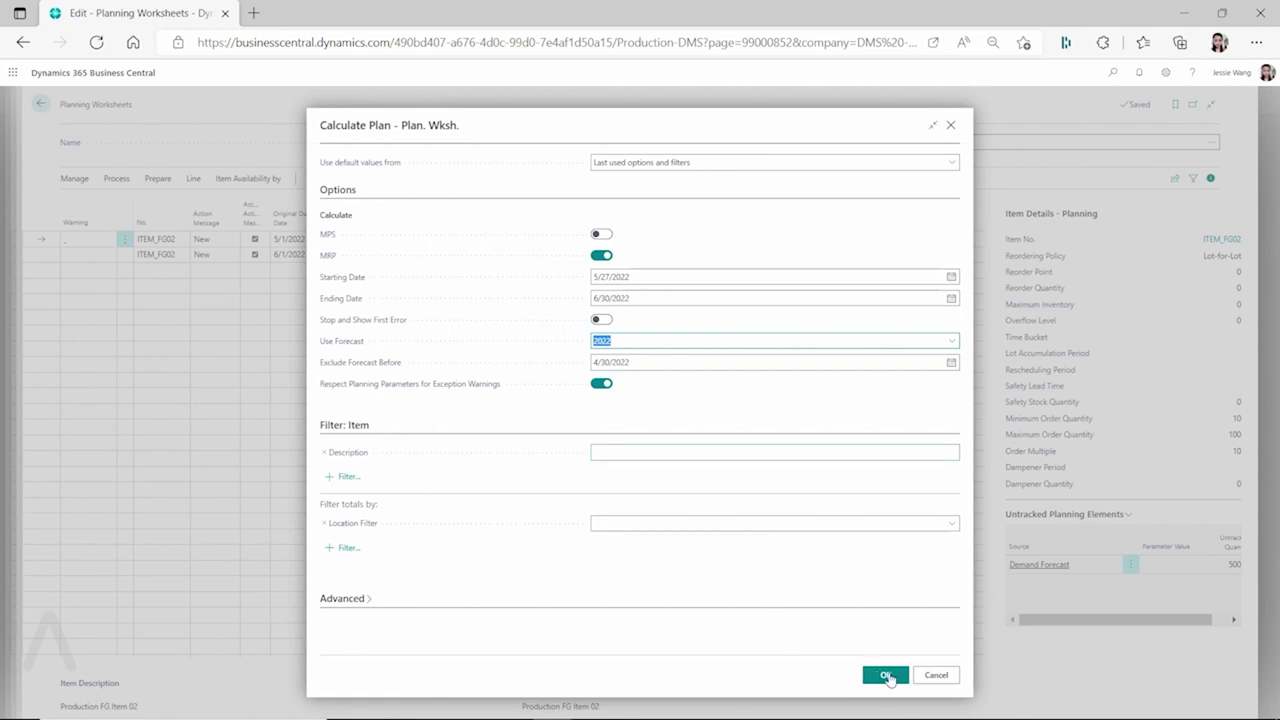
left_click(886, 677)
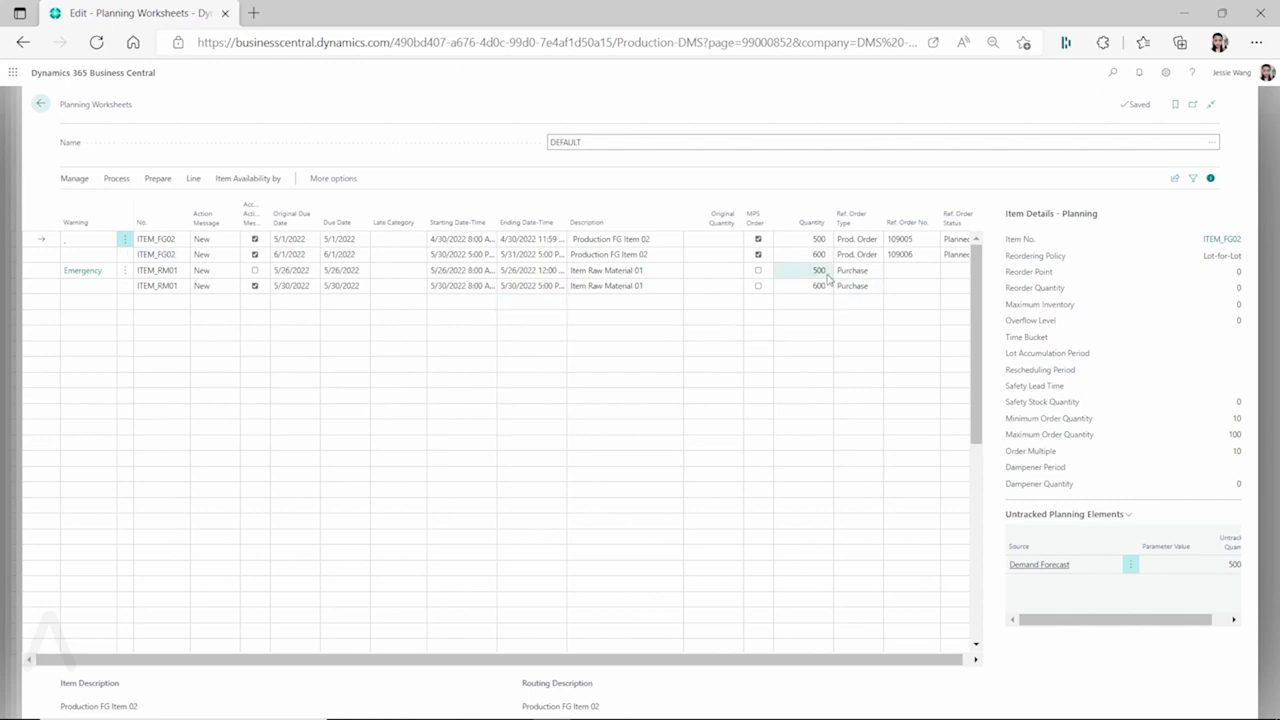
- Compare the planned production quantities of ITEM_FG02 with the purchase quantities of raw material ITEM_RM01 in the worksheet
left_click(158, 270)
left_click(158, 239)
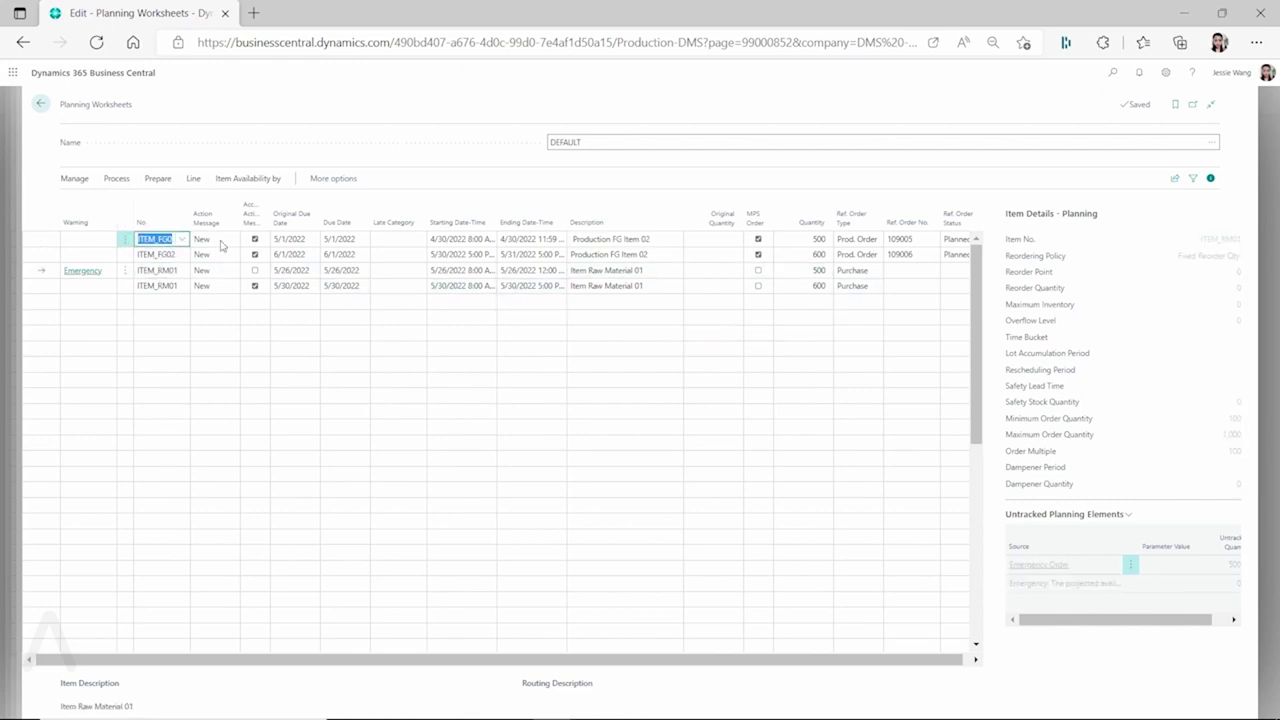
left_click(812, 273)
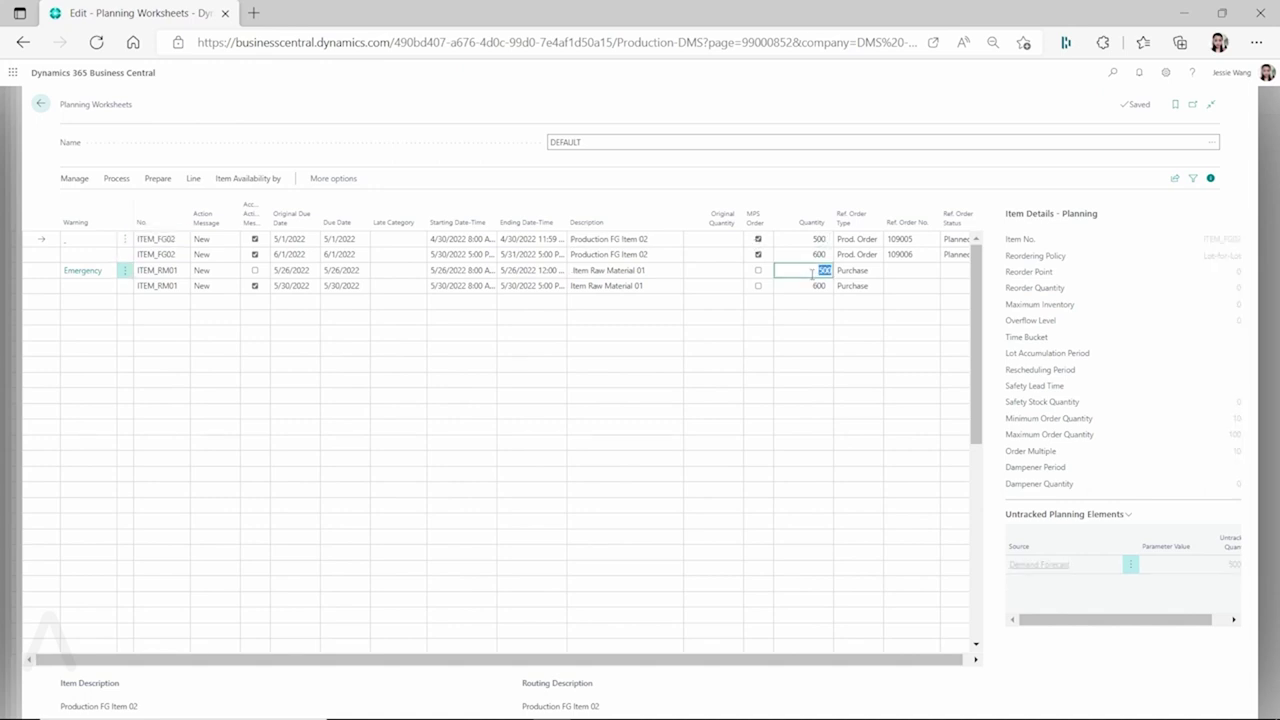
left_click(176, 256)
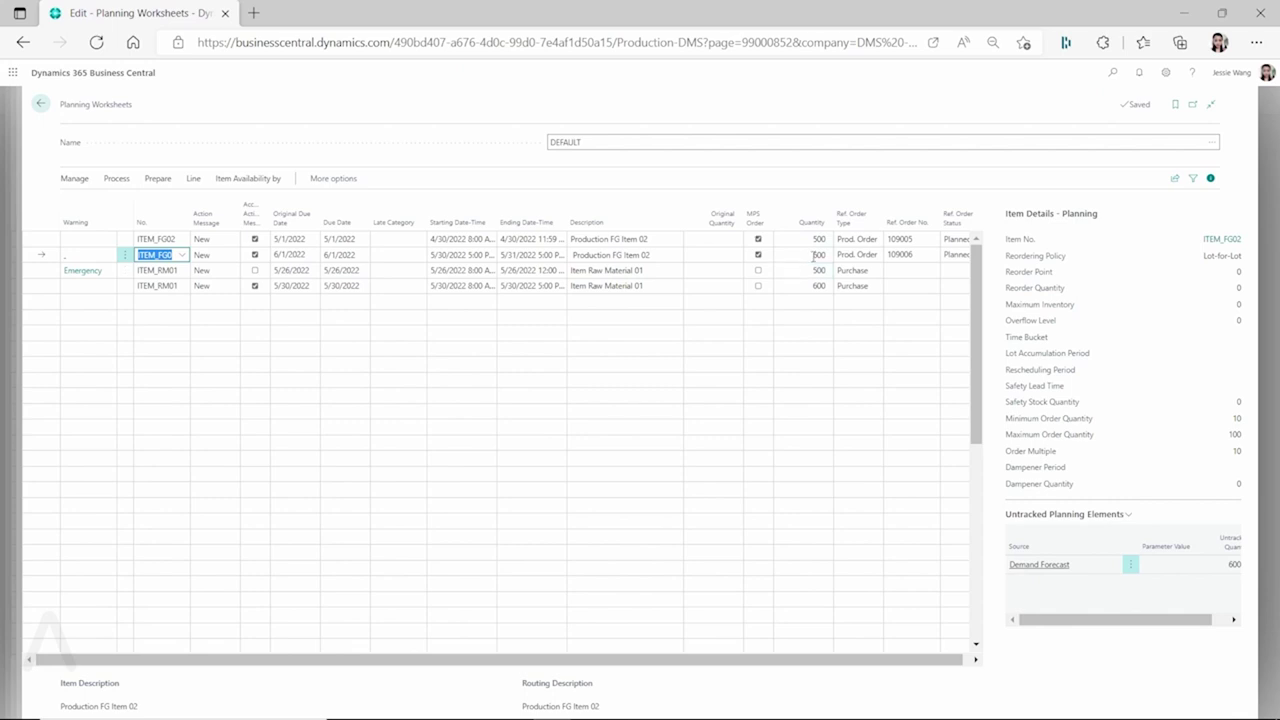
left_click(811, 289)
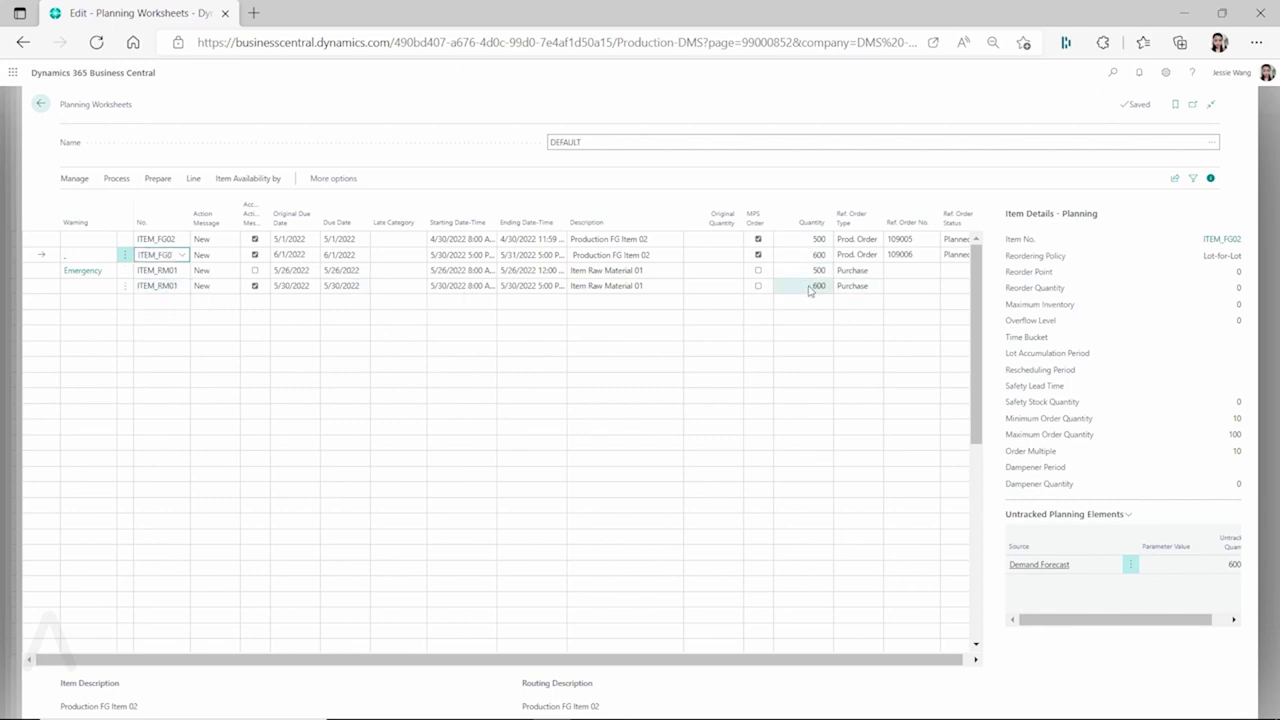